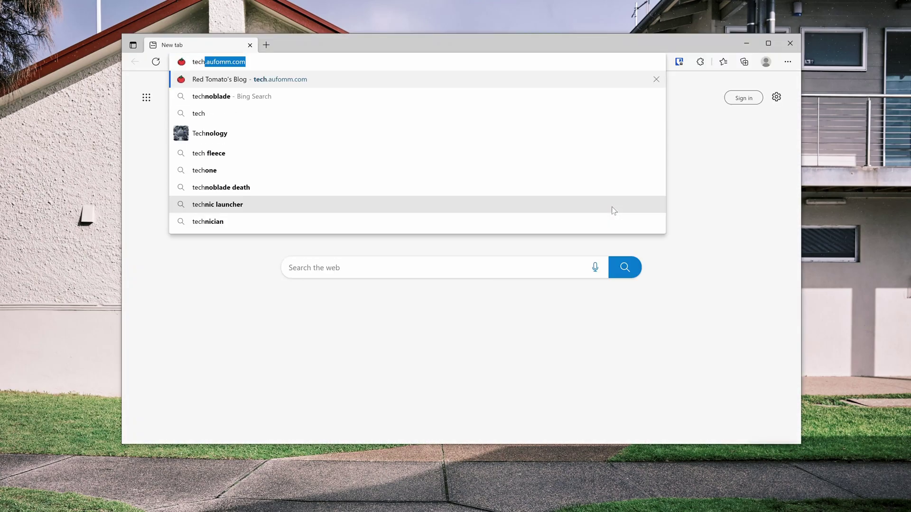
# - Go to Red Tomato's Blog and read through the Introduction of Okta article
pyautogui.press('Return')
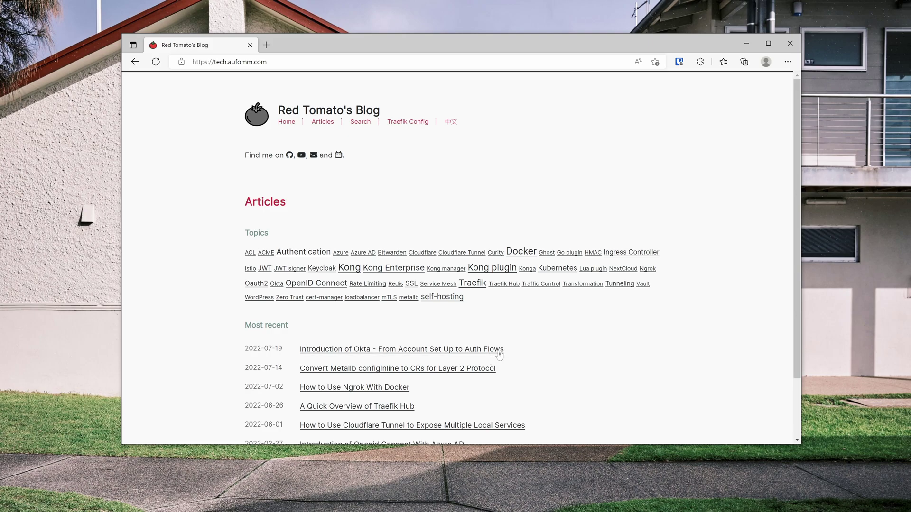
pyautogui.click(489, 356)
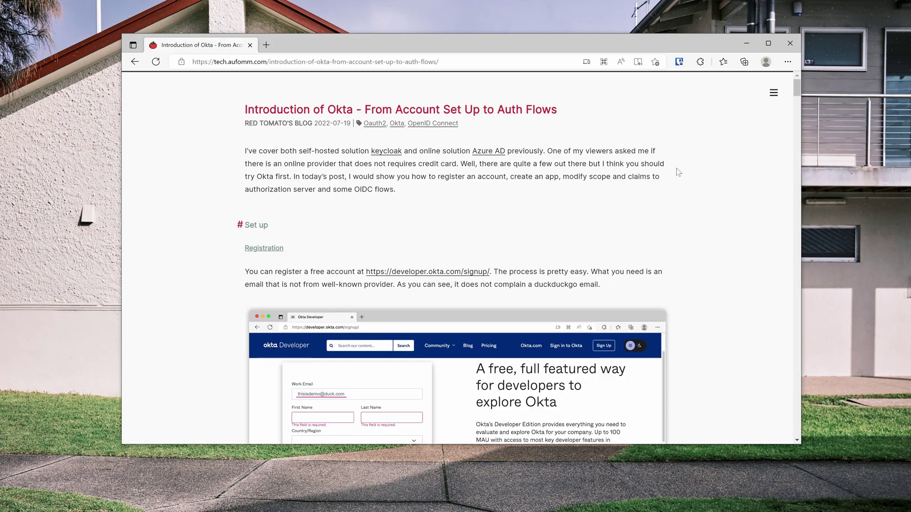
pyautogui.scroll(-6, 565, 151)
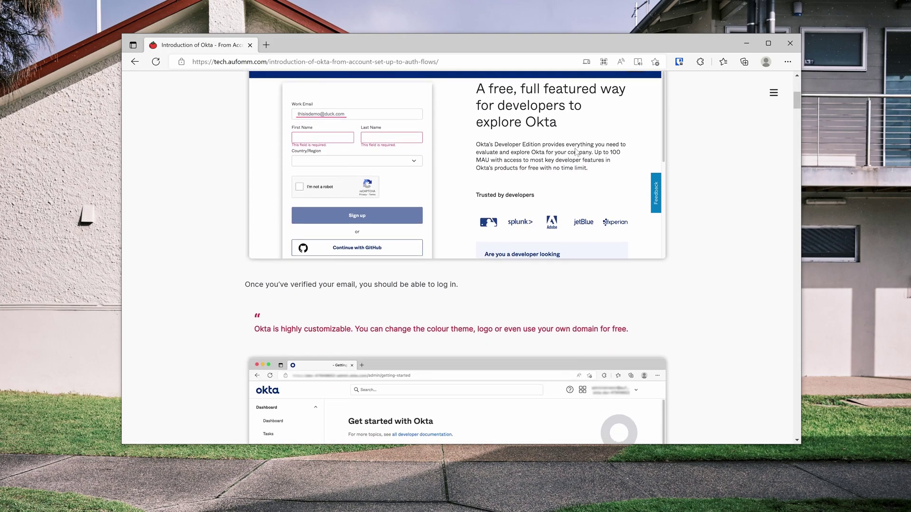
pyautogui.scroll(-1, 550, 152)
pyautogui.scroll(-2, 540, 153)
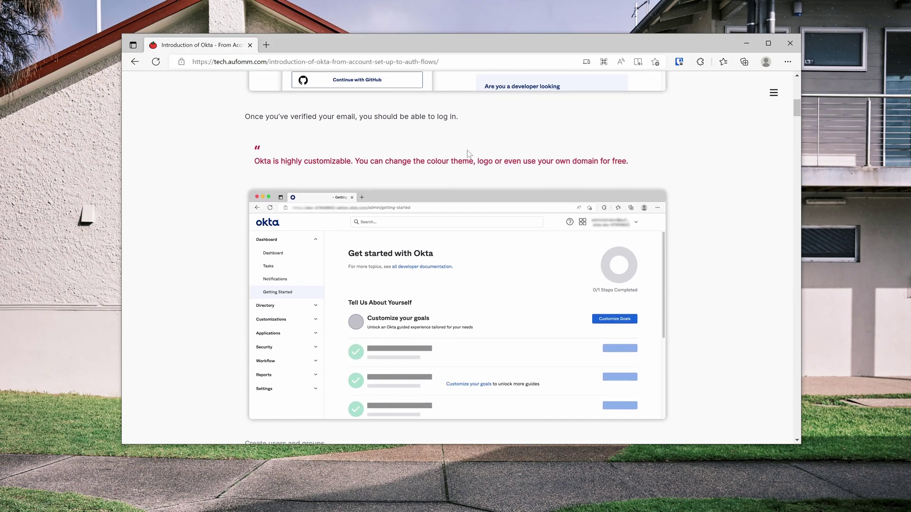
pyautogui.scroll(-1, 454, 151)
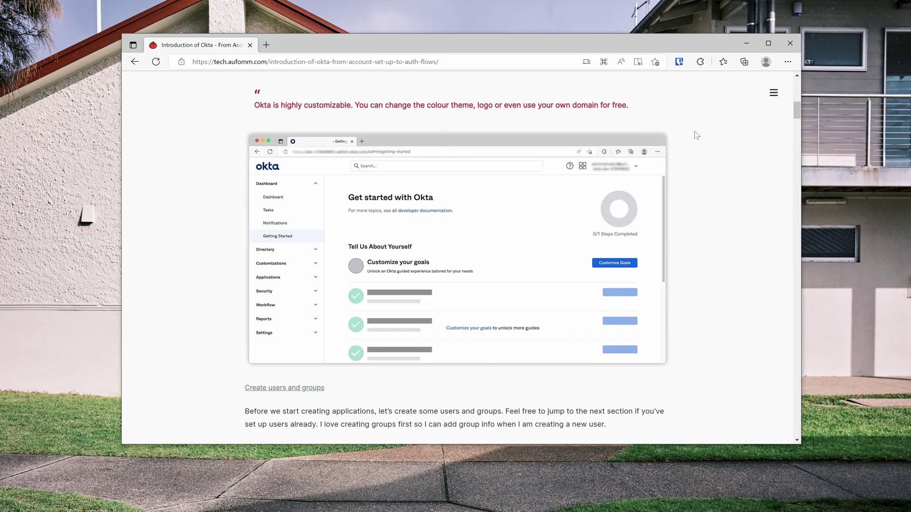
# - Use the article's table of contents to return to the top and open the Okta signup link in a background tab
pyautogui.click(773, 92)
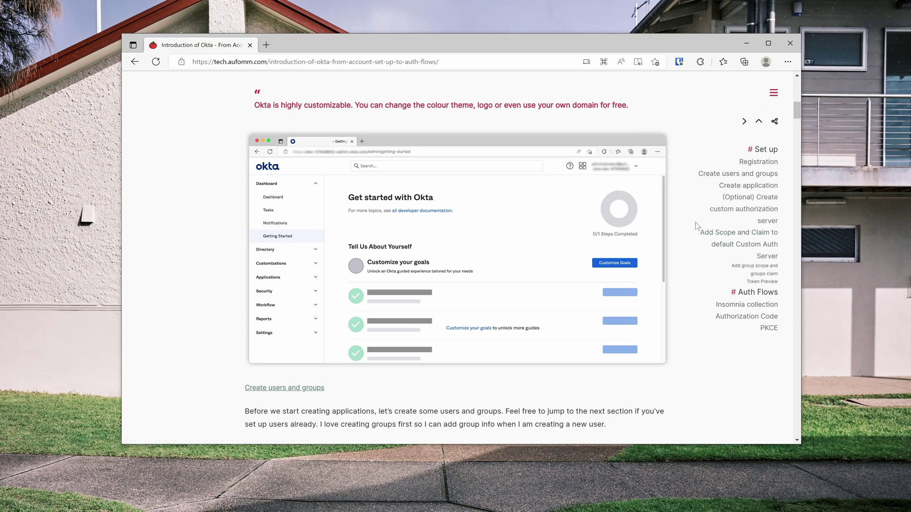
pyautogui.click(759, 123)
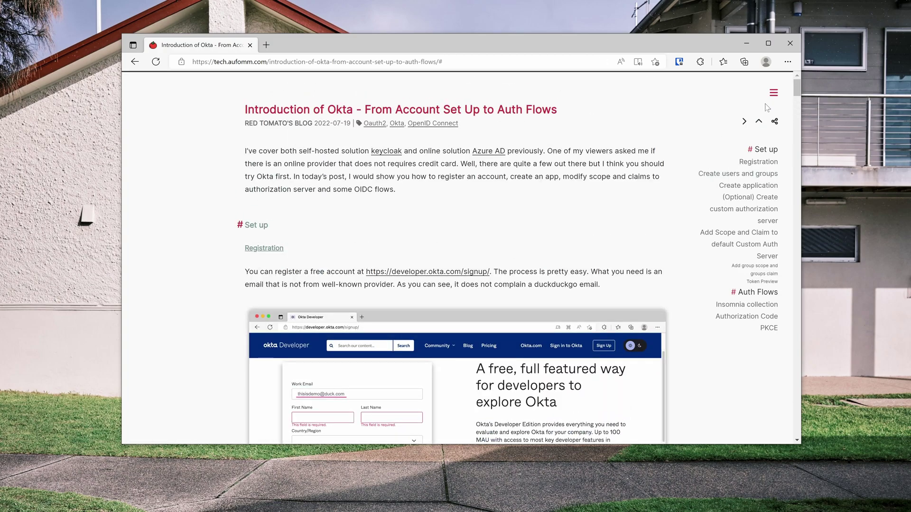
pyautogui.middleClick(474, 275)
# - Move to the Okta admin console tab and view the Customizations > Domain settings
pyautogui.click(322, 50)
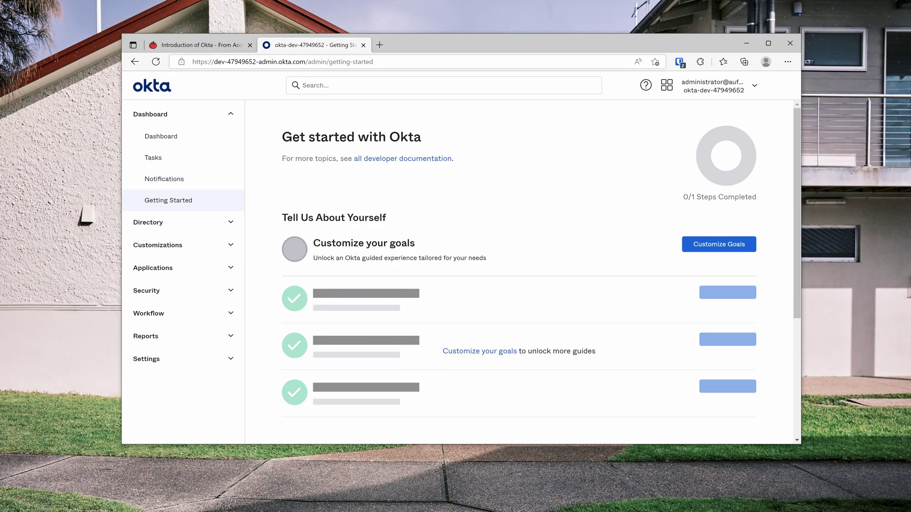
pyautogui.click(213, 62)
pyautogui.click(502, 196)
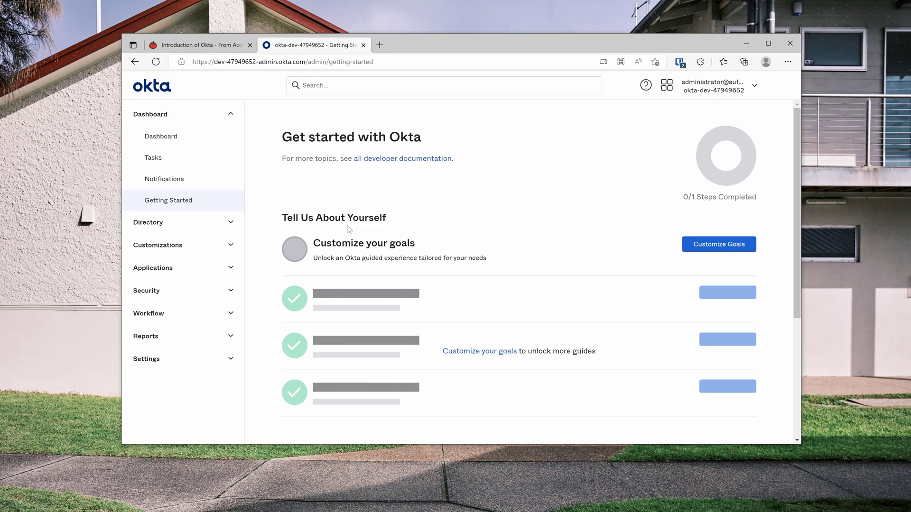
pyautogui.click(232, 246)
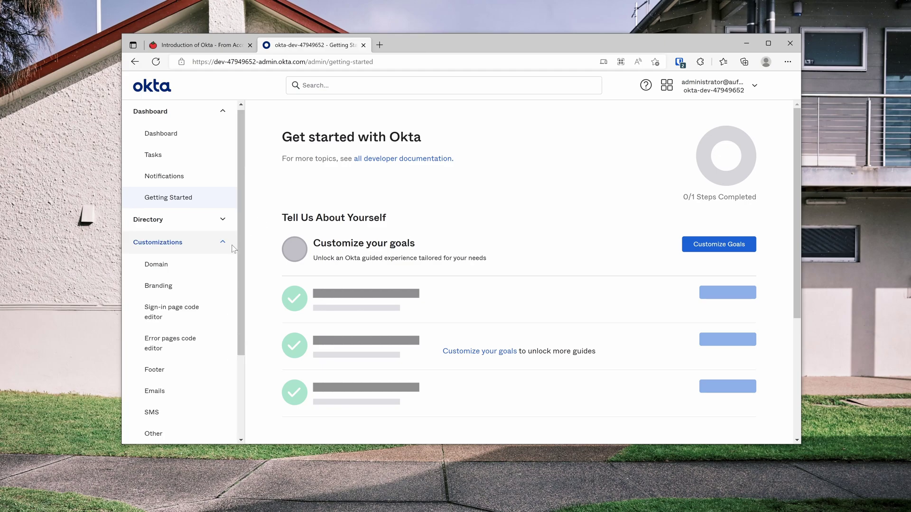
pyautogui.click(209, 268)
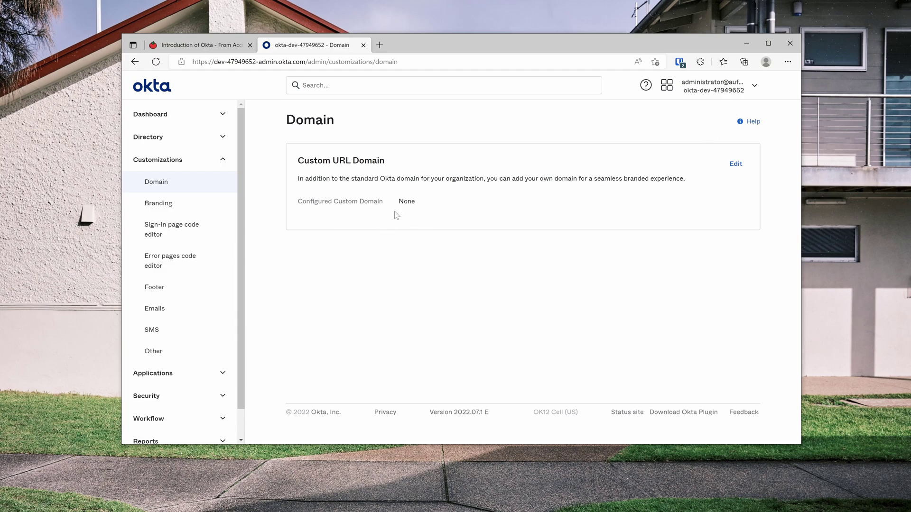
# - Browse Directory > People, then Directory > Groups listing demo-admin, demo-readonly and Everyone
pyautogui.click(222, 138)
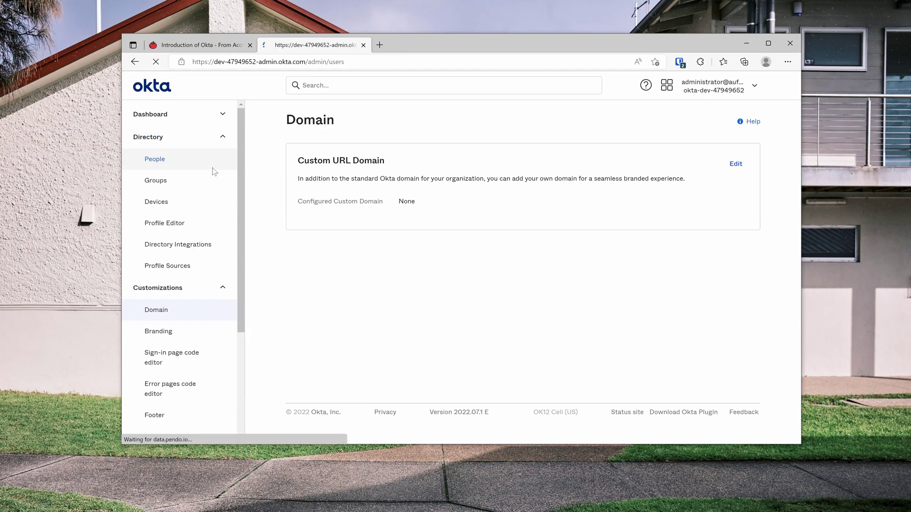
pyautogui.click(179, 167)
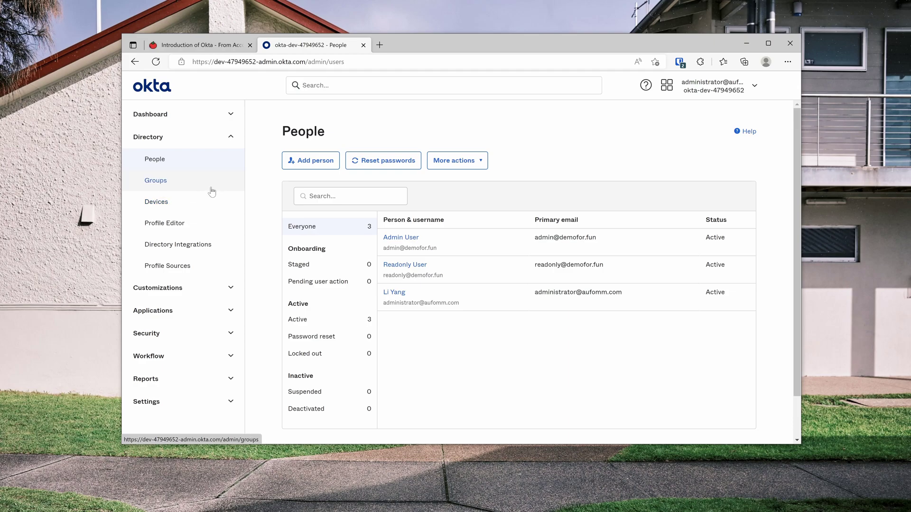
pyautogui.click(189, 180)
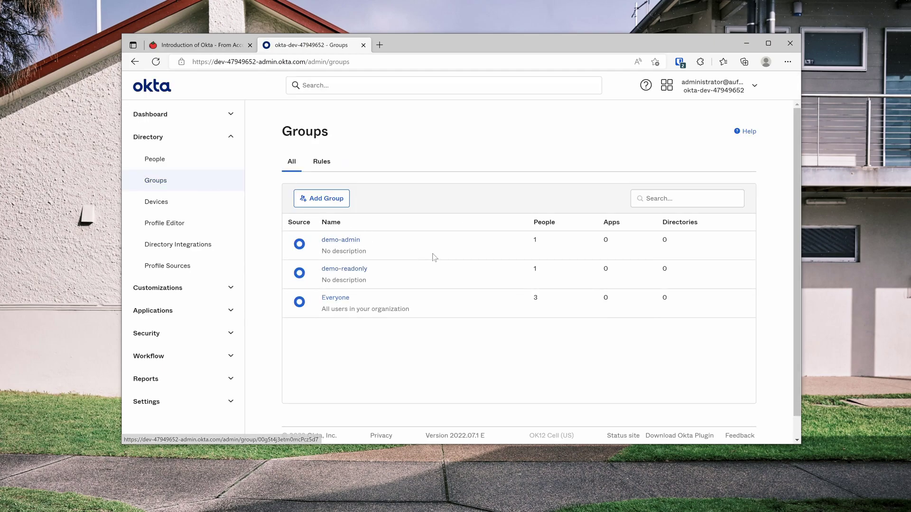
pyautogui.click(225, 142)
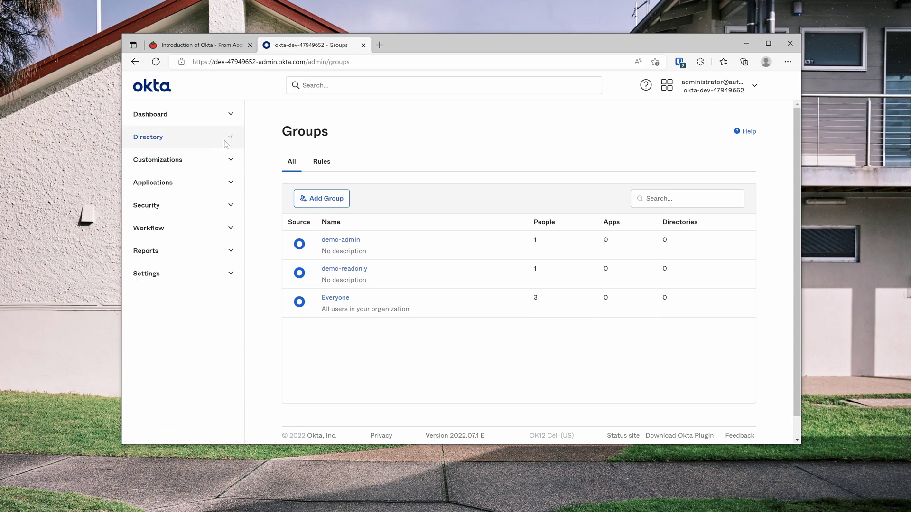
# - Start a new OIDC - OpenID Connect app integration of type Native Application
pyautogui.click(232, 187)
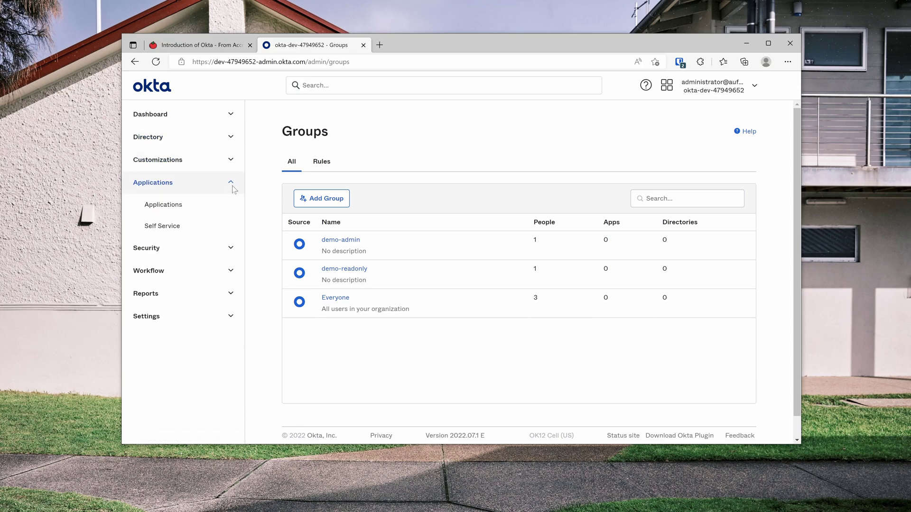
pyautogui.click(236, 206)
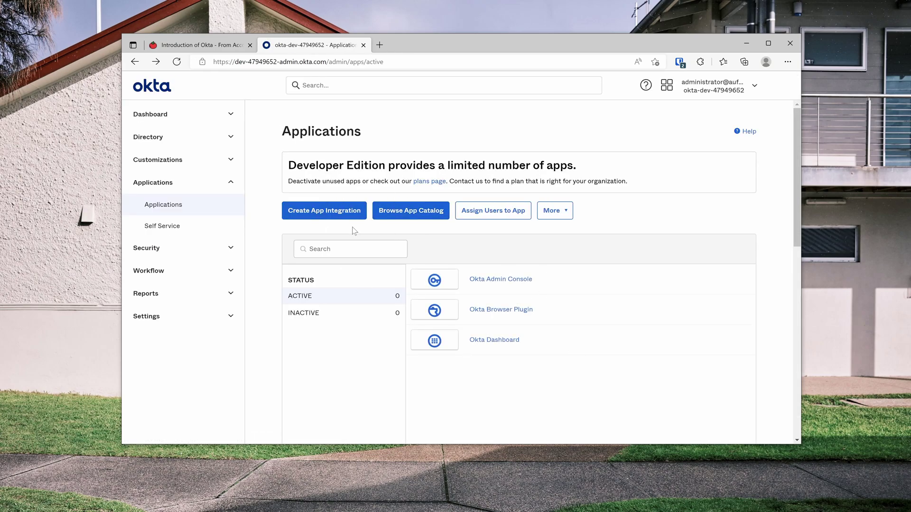
pyautogui.click(347, 214)
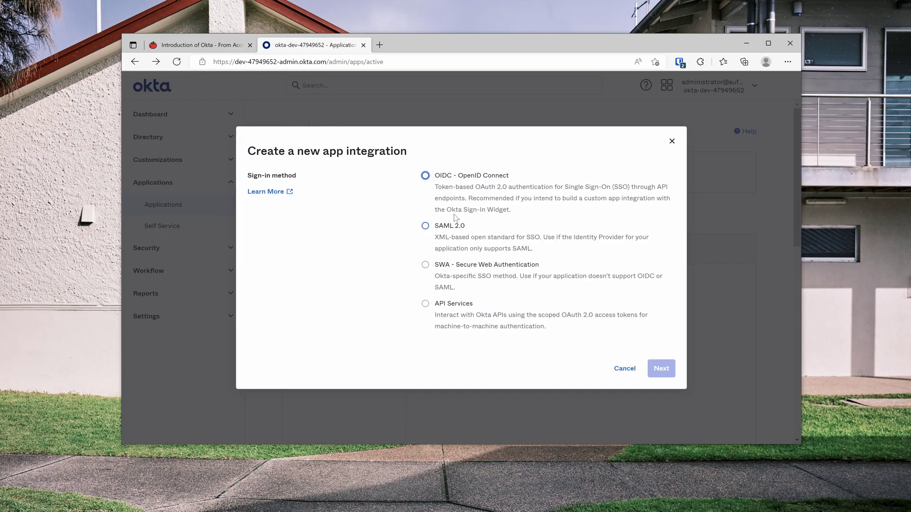
pyautogui.click(425, 175)
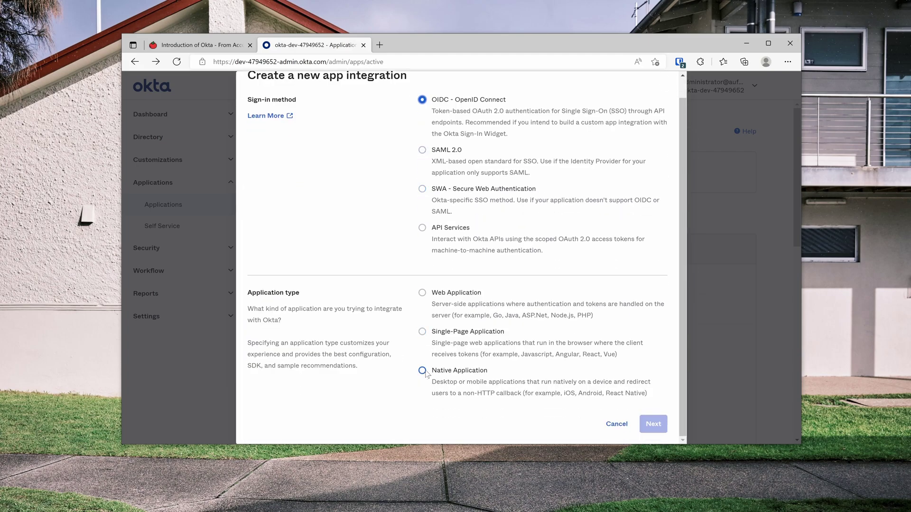
pyautogui.click(423, 370)
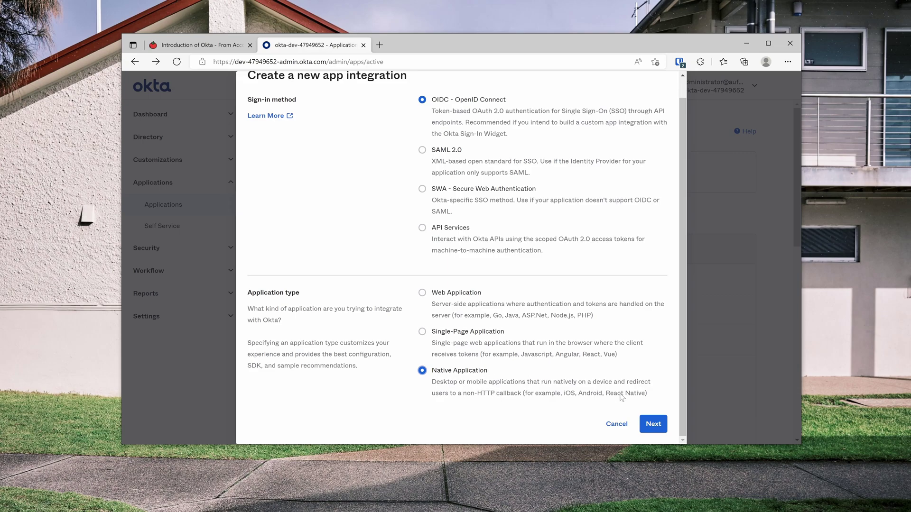
pyautogui.click(651, 426)
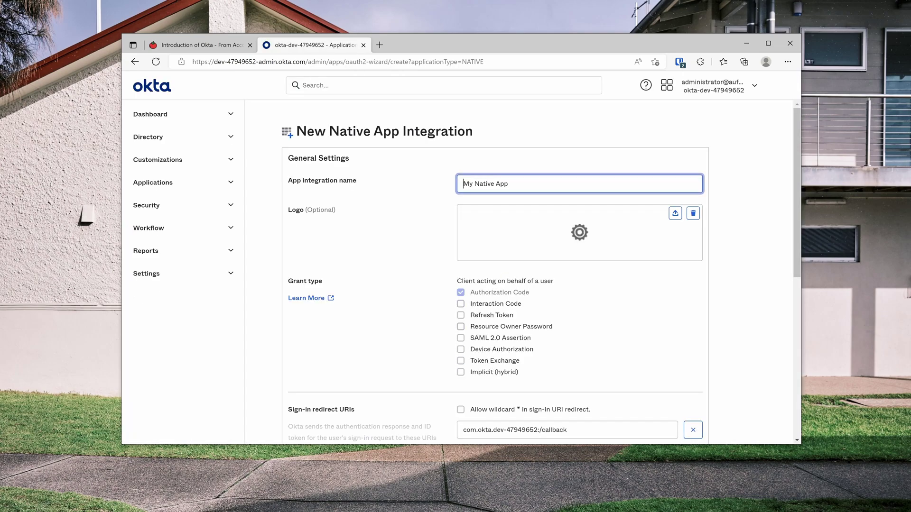
# - Name the app My Demo App and allow the Resource Owner Password and Refresh Token grants
pyautogui.hotkey('ctrl', 'a')
pyautogui.write('My')
pyautogui.click(549, 328)
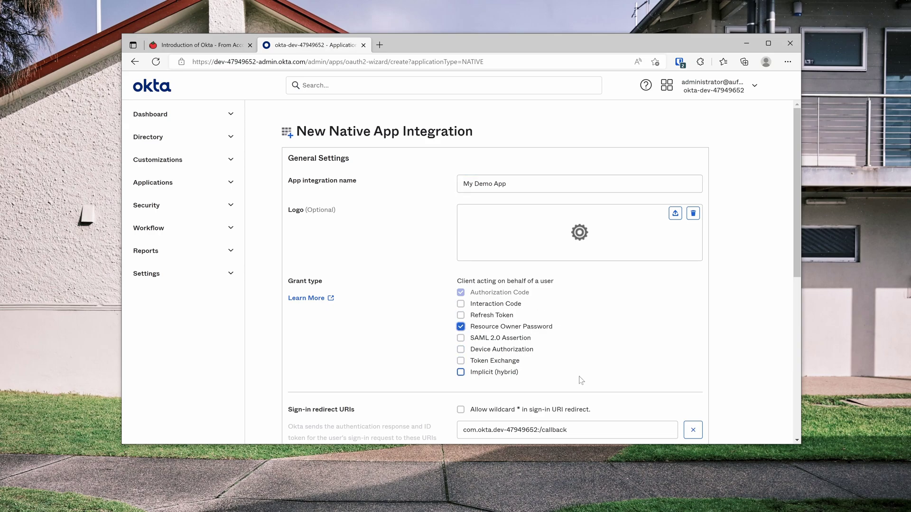
pyautogui.click(511, 314)
# - Edit the sign-in redirect URI and clear the sign-out redirect URI
pyautogui.scroll(-2, 559, 324)
pyautogui.moveTo(567, 326); pyautogui.dragTo(309, 309)
pyautogui.write('http://localhost')
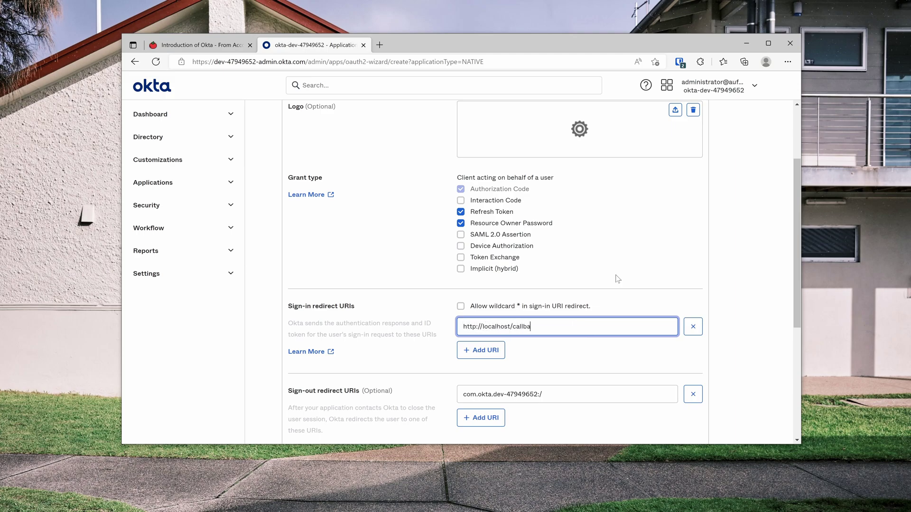
pyautogui.click(593, 394)
pyautogui.hotkey('ctrl', 'a')
pyautogui.press('BackSpace')
pyautogui.scroll(-3, 567, 372)
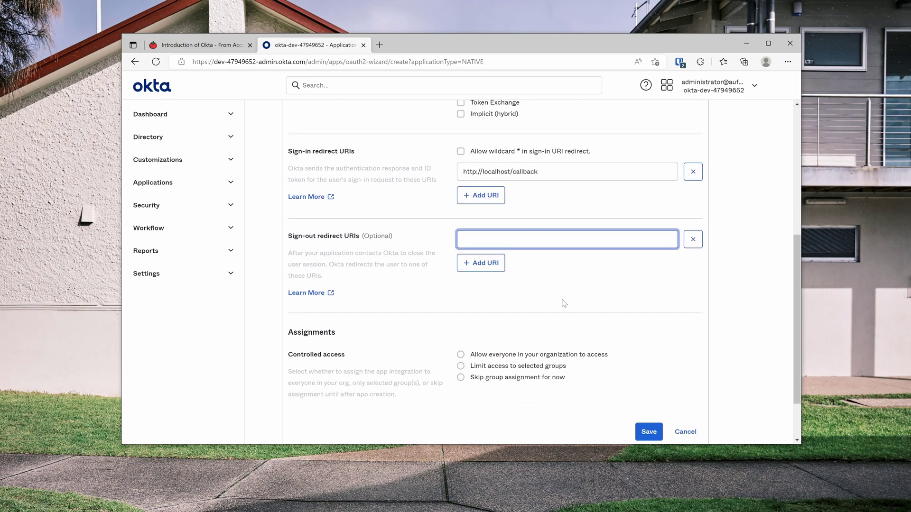
pyautogui.scroll(-1, 573, 278)
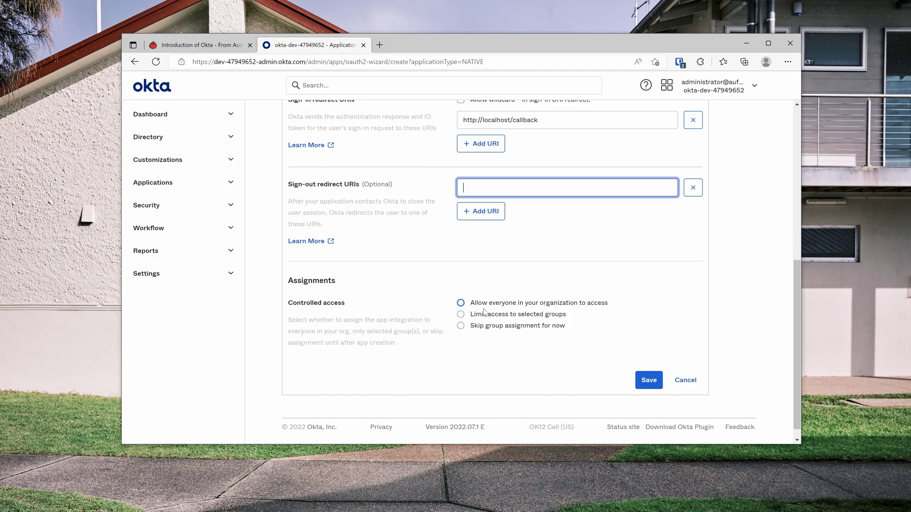
# - Limit access to the demo-admin and demo-readonly groups and save the integration
pyautogui.click(462, 304)
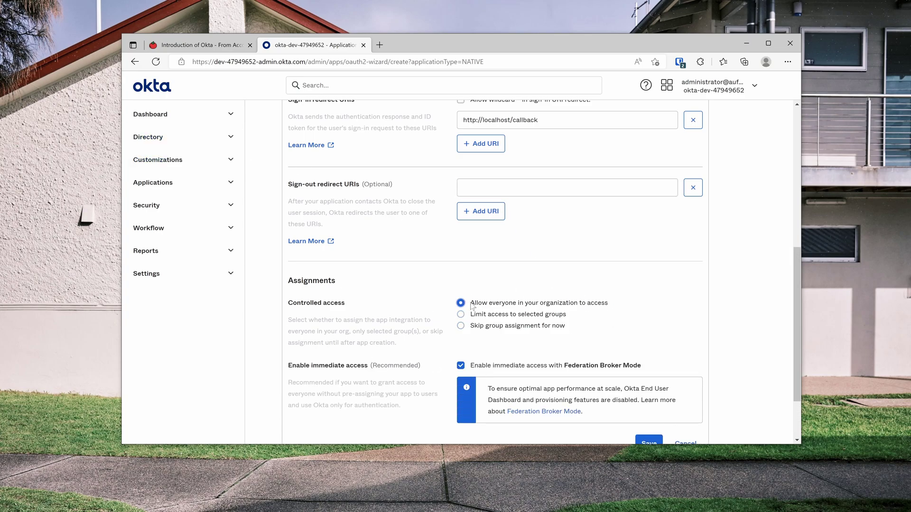
pyautogui.click(530, 316)
pyautogui.click(538, 368)
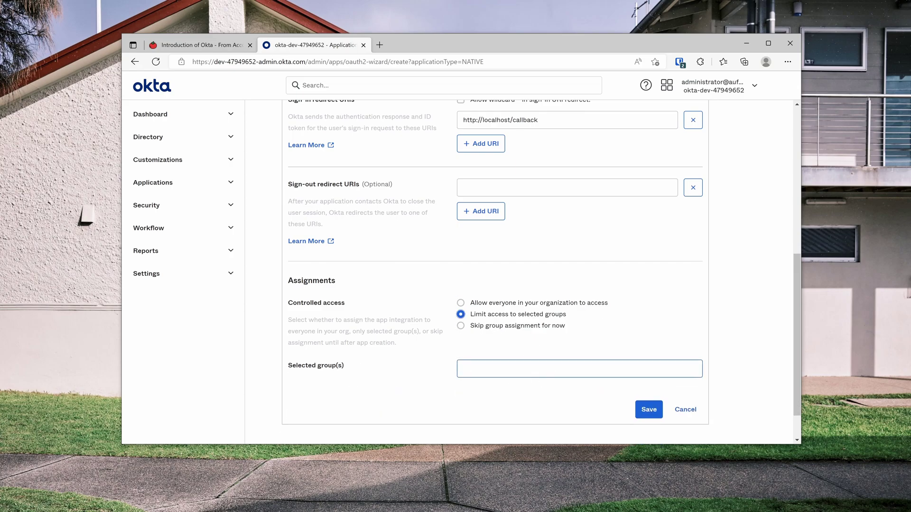
pyautogui.press('BackSpace')
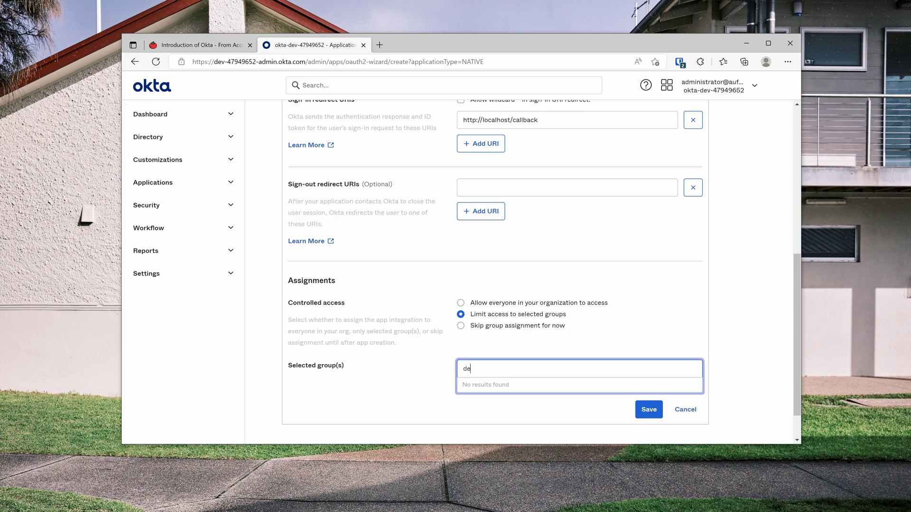
pyautogui.write('demo')
pyautogui.click(517, 386)
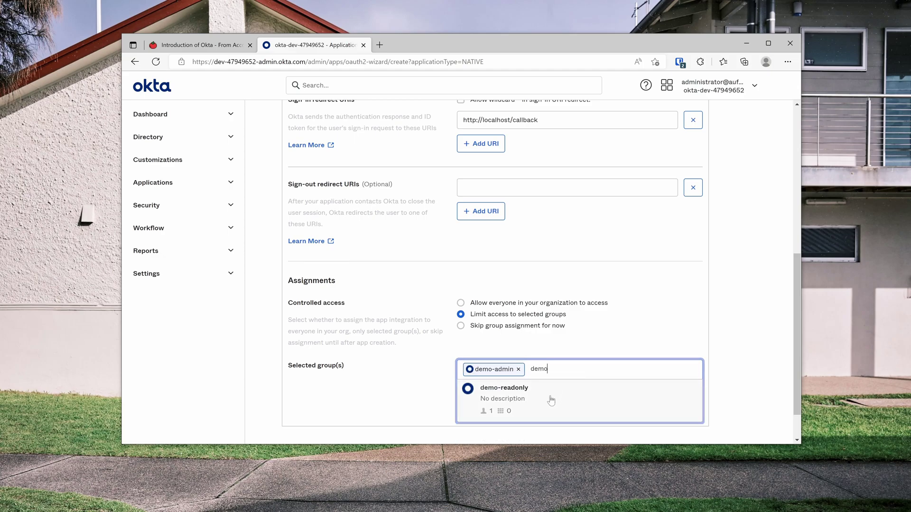
pyautogui.click(553, 398)
pyautogui.click(655, 417)
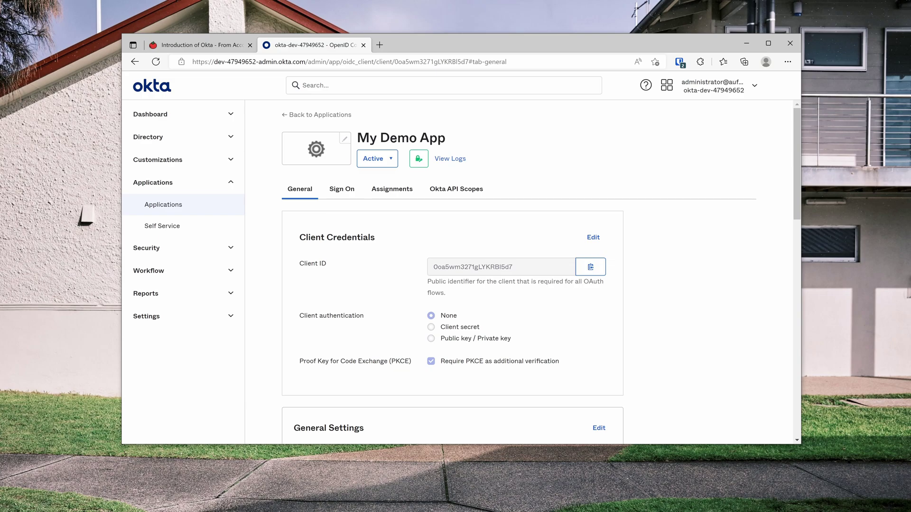
# - Change My Demo App's client authentication to Client secret and save to generate the secret
pyautogui.click(592, 239)
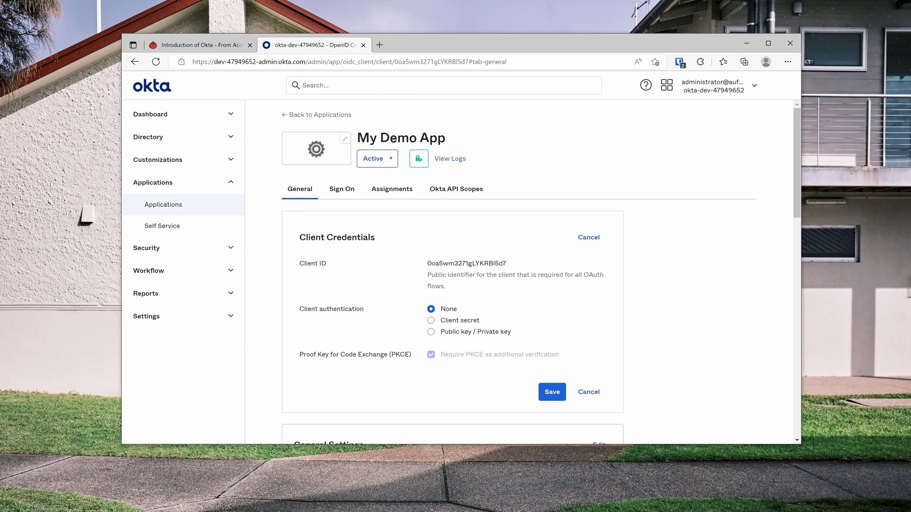
pyautogui.click(460, 321)
pyautogui.scroll(-2, 530, 349)
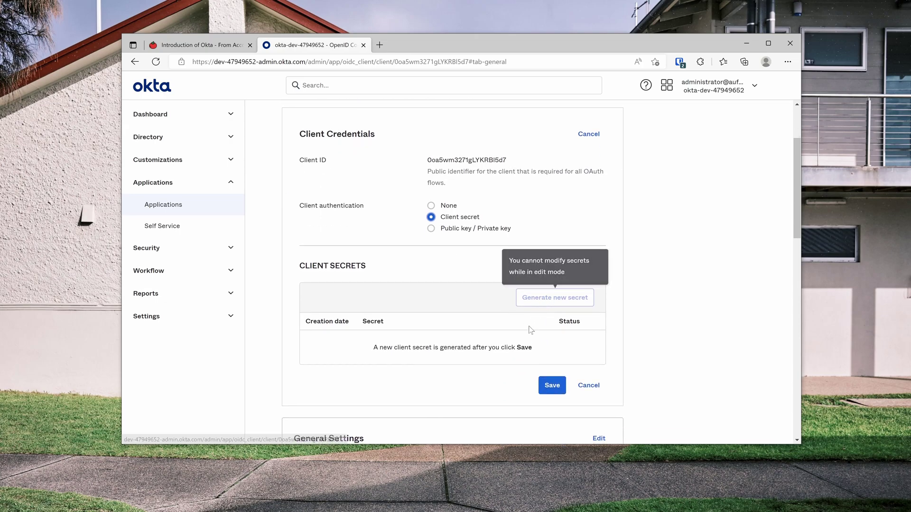
pyautogui.click(551, 386)
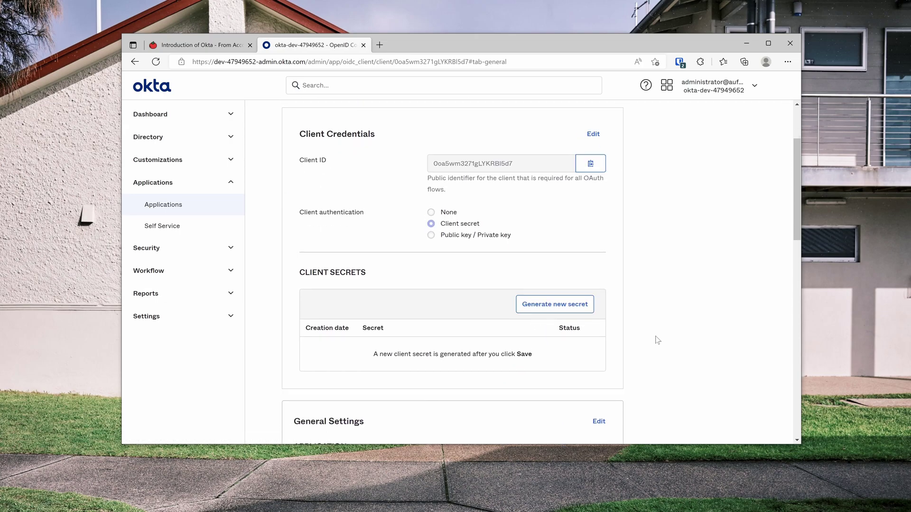
pyautogui.scroll(2, 451, 357)
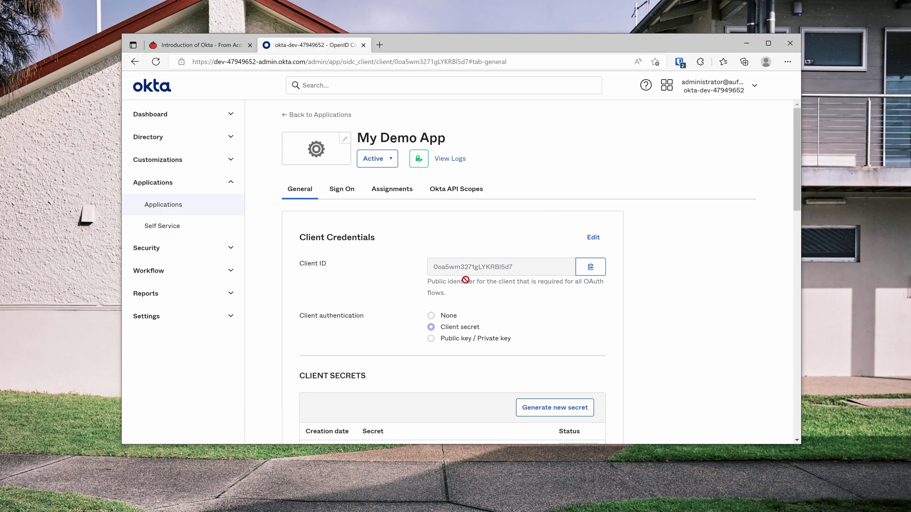
pyautogui.click(147, 248)
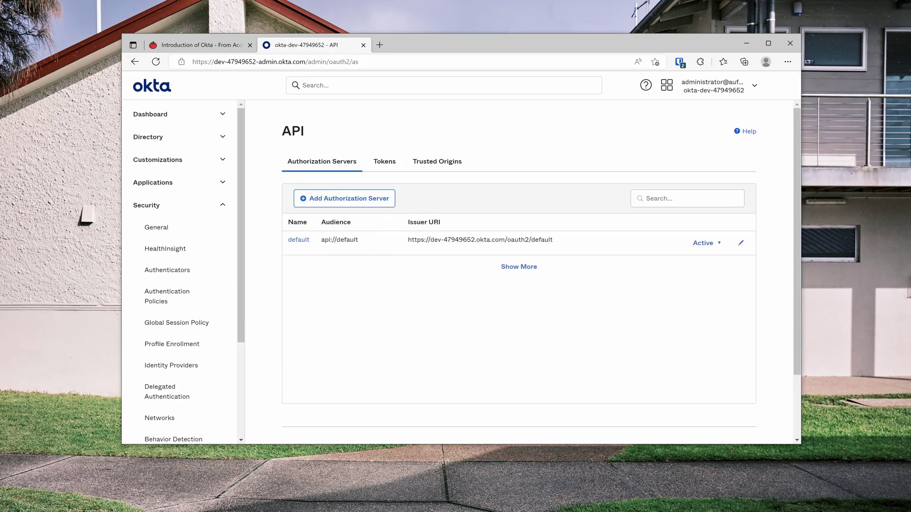
# - Add authorization server 'demo' with audience api://demo and description 'This is a demo as'
pyautogui.click(377, 203)
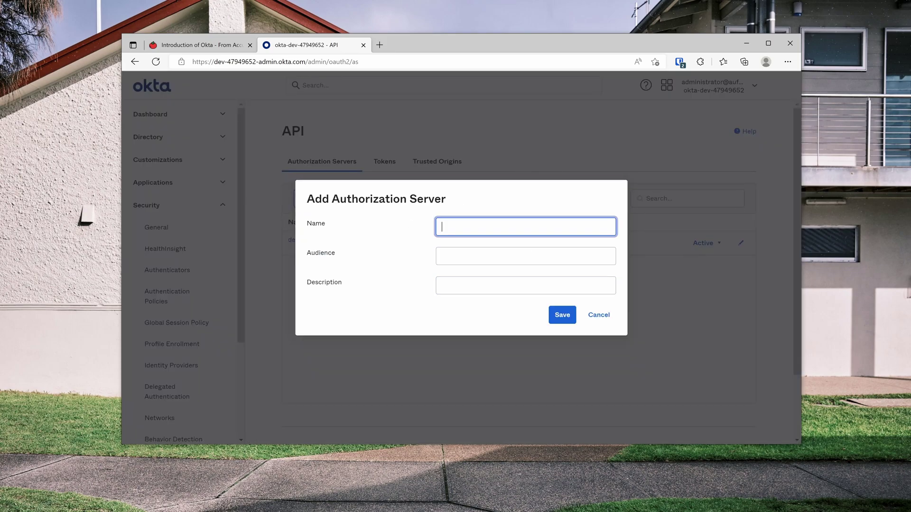
pyautogui.write('demo')
pyautogui.press('Tab')
pyautogui.write('api')
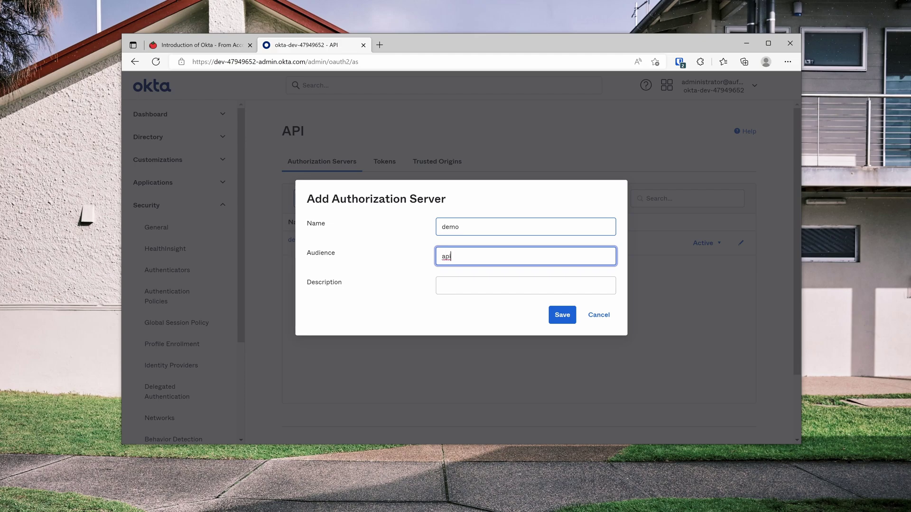
pyautogui.write('://demo')
pyautogui.click(526, 285)
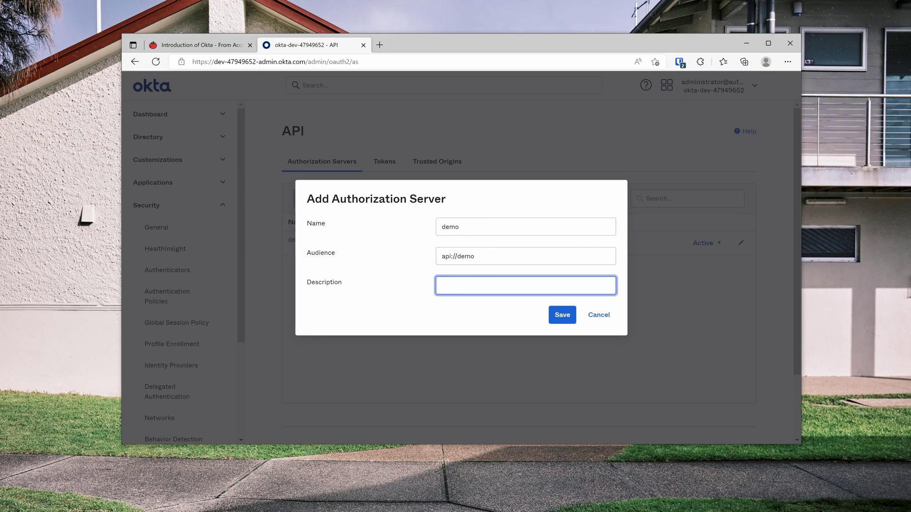
pyautogui.write('This is a demo as')
pyautogui.click(562, 315)
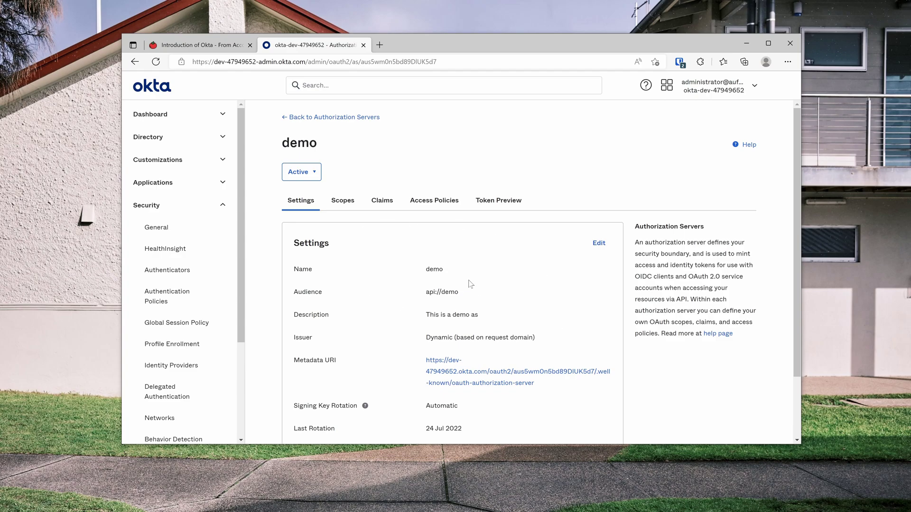
# - Start a new access policy named 'demo app' described as 'demo app authorization server'
pyautogui.click(434, 205)
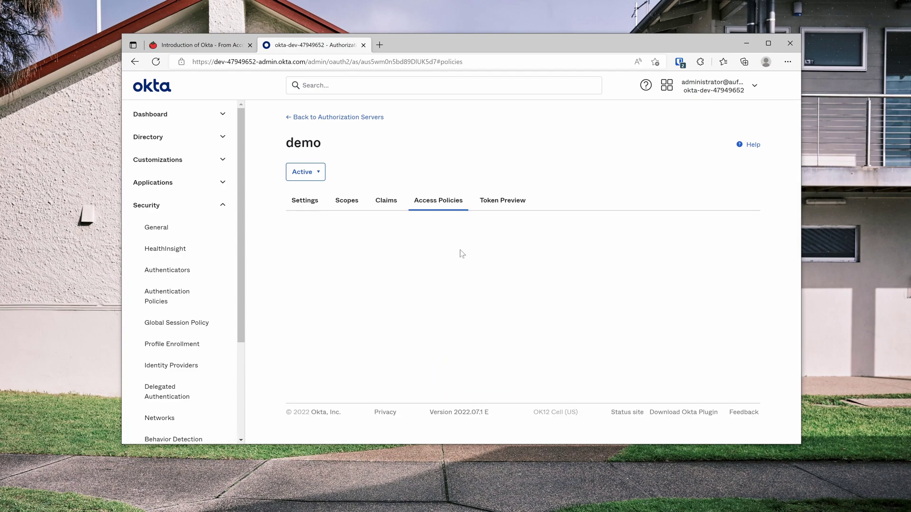
pyautogui.click(518, 317)
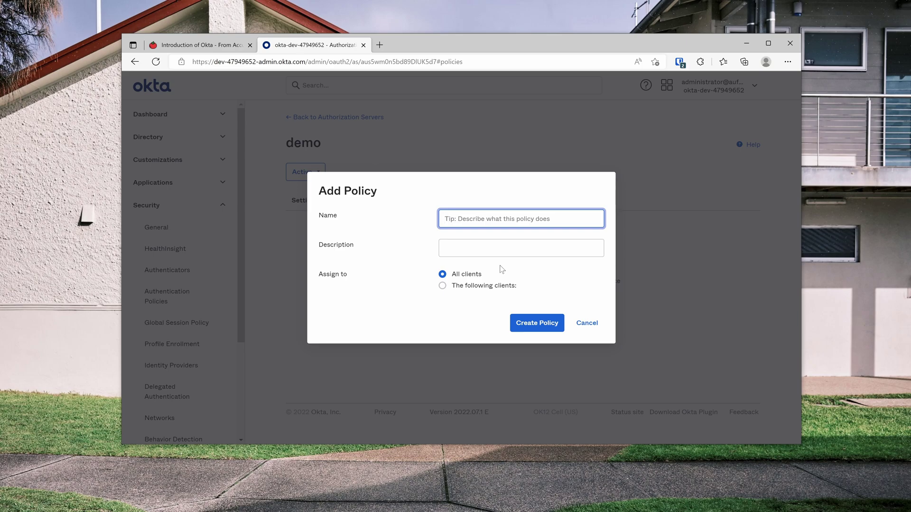
pyautogui.write('demo app authorization server')
pyautogui.press('Tab')
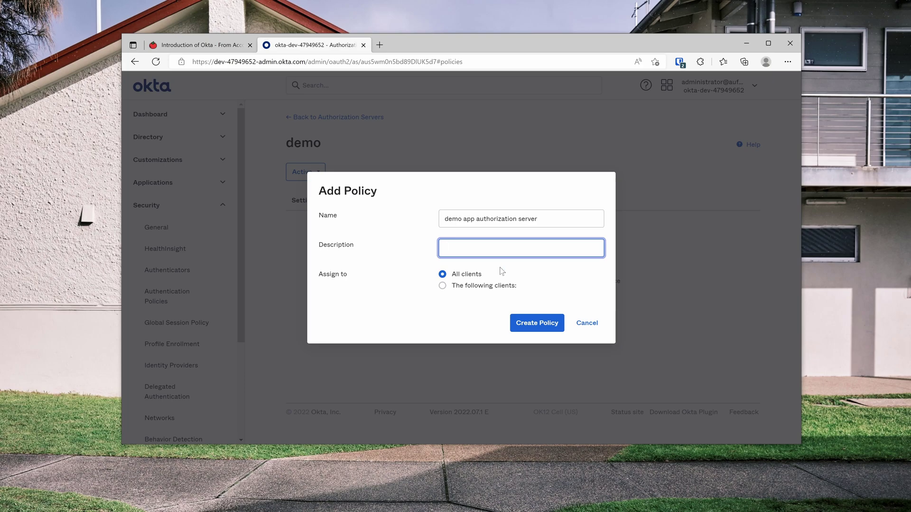
pyautogui.tripleClick(567, 219)
pyautogui.hotkey('ctrl', 'x')
pyautogui.press('Tab')
pyautogui.hotkey('ctrl', 'v')
pyautogui.click(567, 220)
pyautogui.write('demo app')
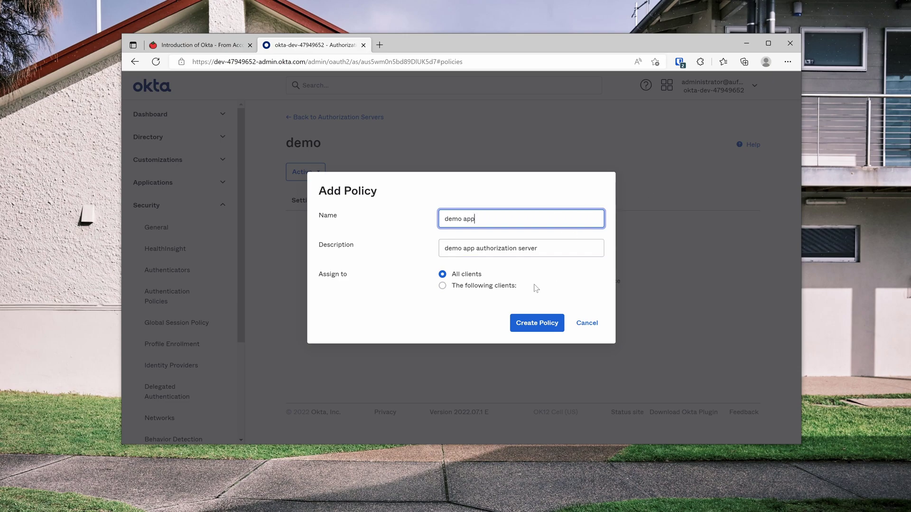
# - Assign the policy only to My Demo App and create it
pyautogui.click(506, 286)
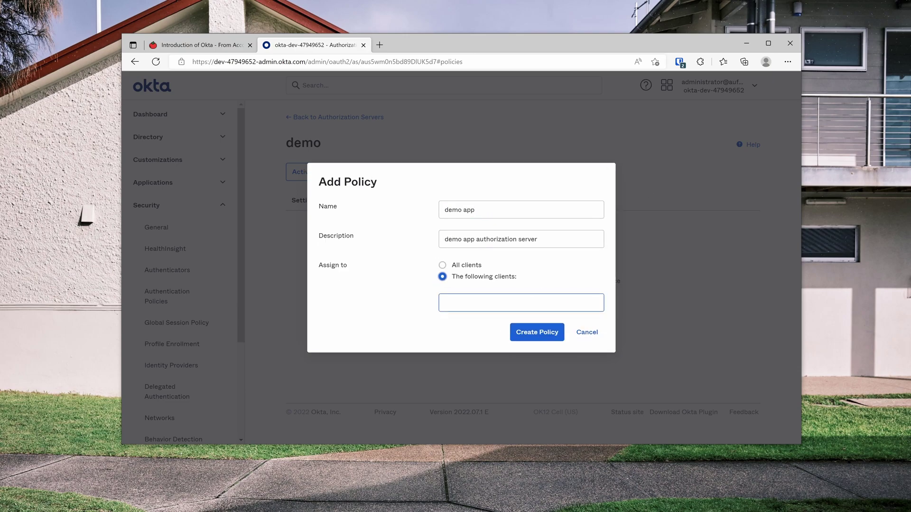
pyautogui.write('demo')
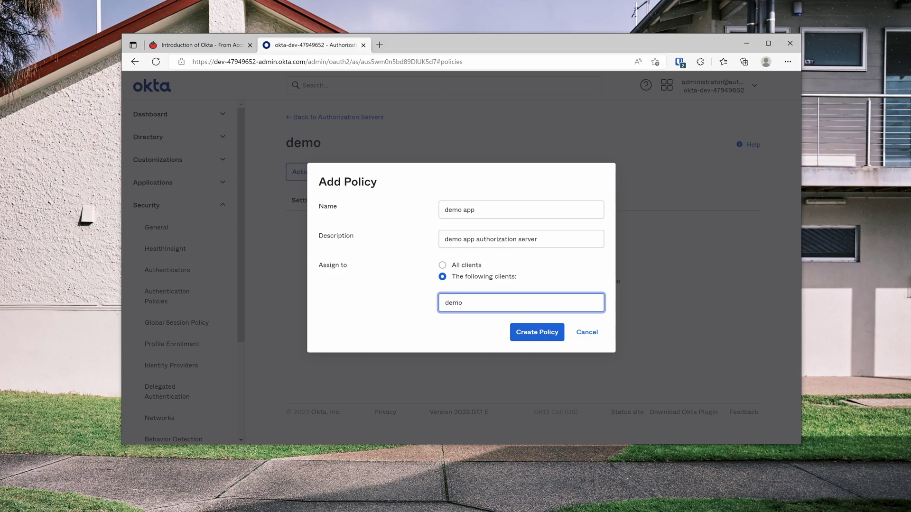
pyautogui.hotkey('ctrl', 'a')
pyautogui.write('my demo')
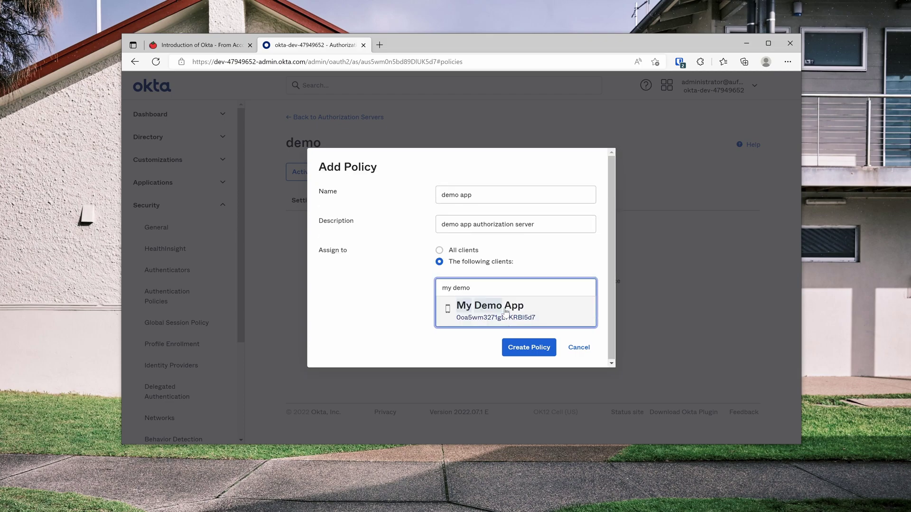
pyautogui.click(505, 309)
pyautogui.click(553, 345)
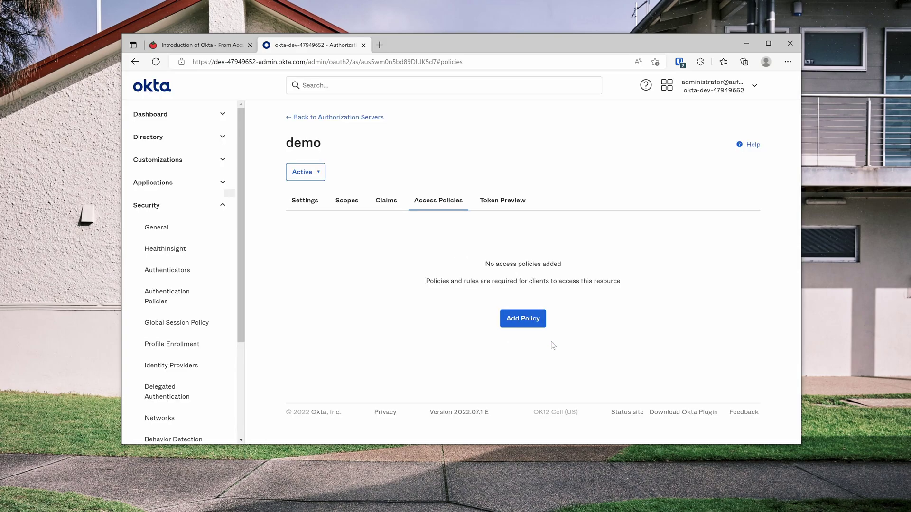
# - Create a rule named 'allow all' with default settings in the demo app policy
pyautogui.scroll(-3, 551, 344)
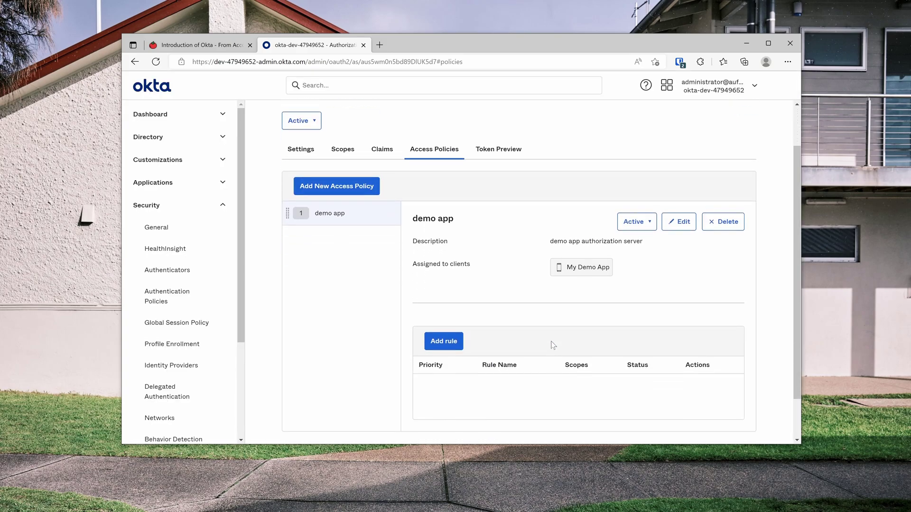
pyautogui.click(448, 291)
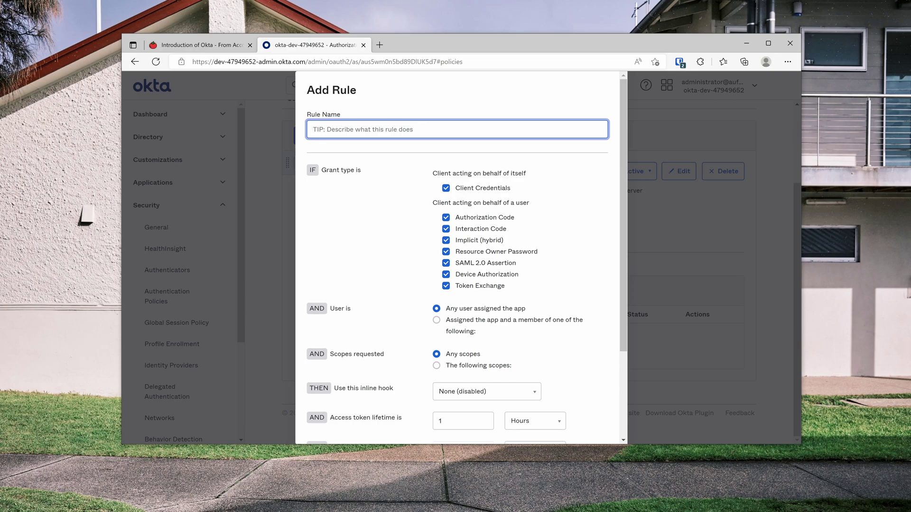
pyautogui.write('allow all')
pyautogui.scroll(-3, 460, 244)
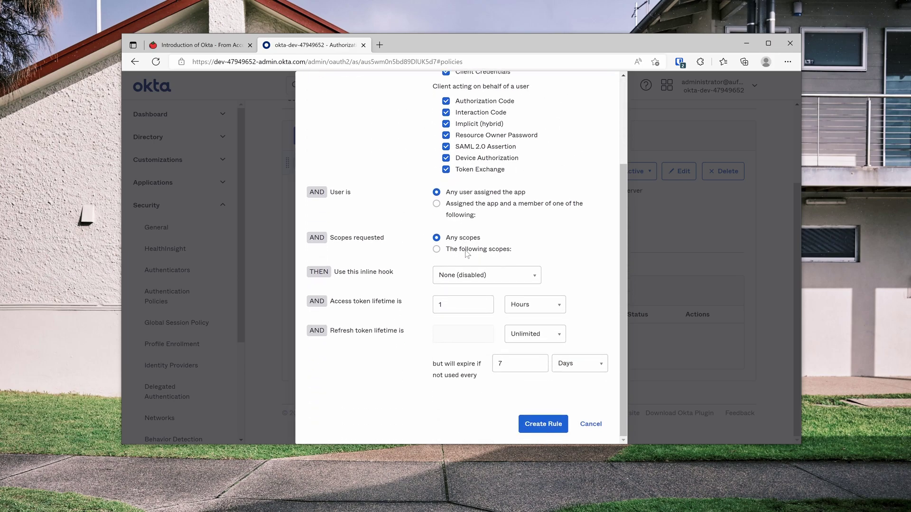
pyautogui.click(543, 430)
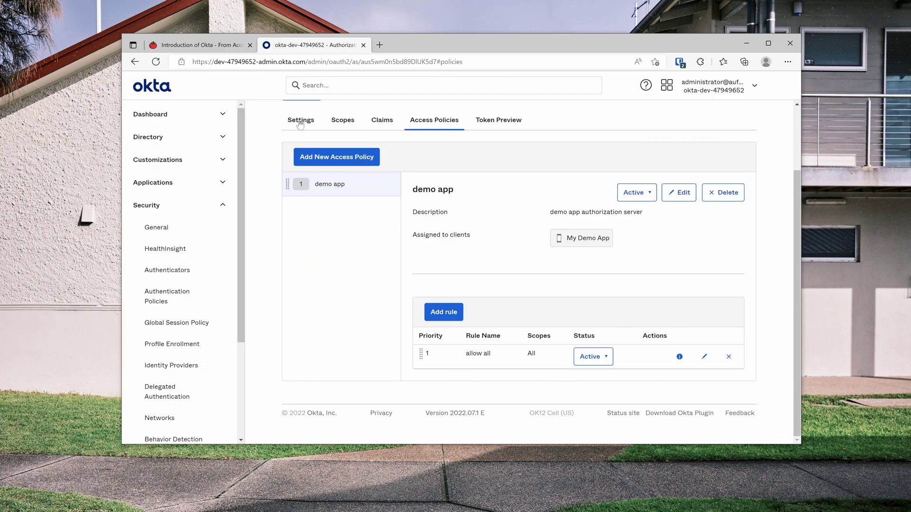
pyautogui.scroll(2, 398, 207)
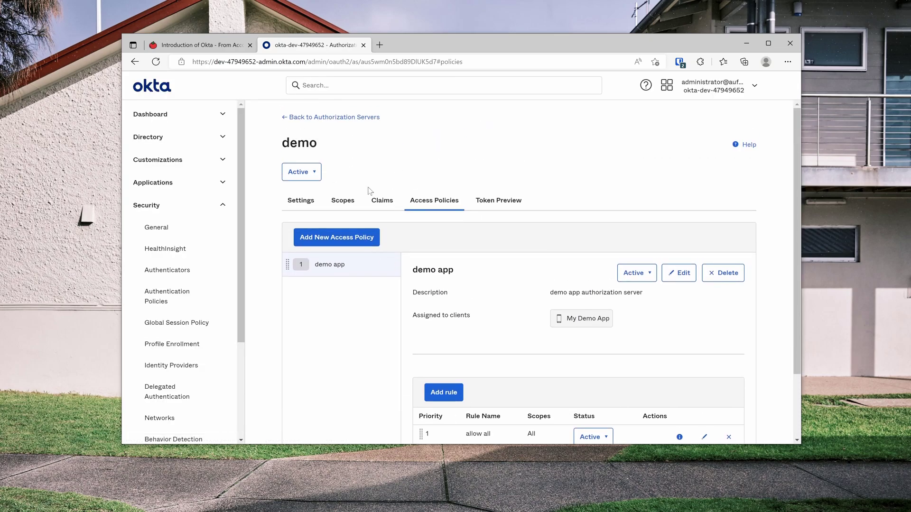
# - Create scope 'group' with display phrase and description 'To add groups claim to id_token'
pyautogui.click(345, 205)
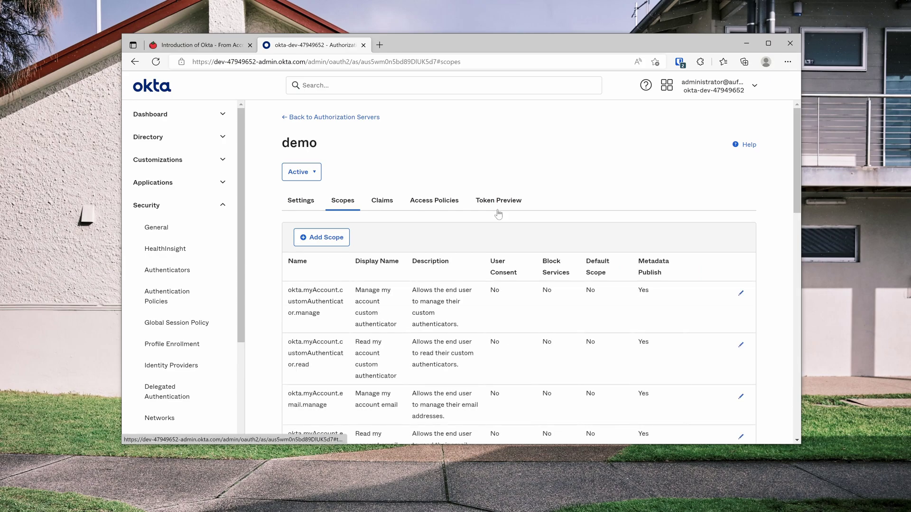
pyautogui.click(322, 237)
pyautogui.write('group')
pyautogui.click(442, 197)
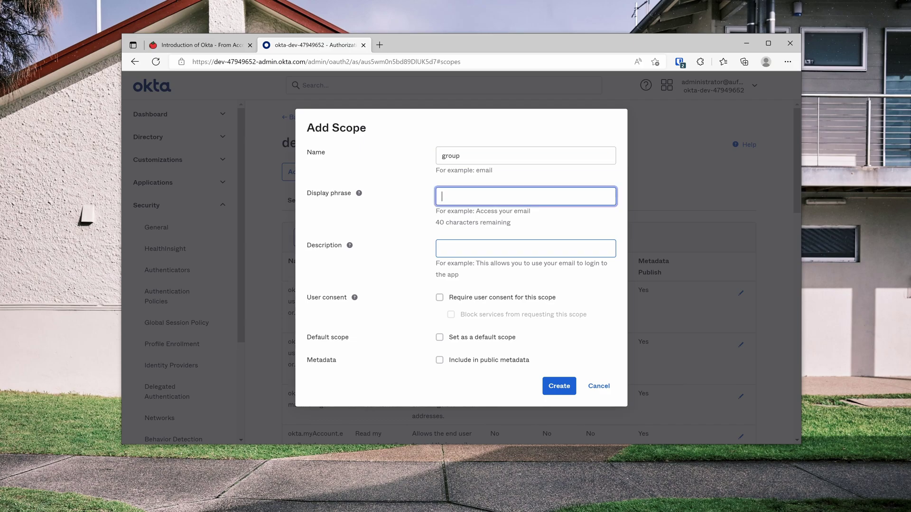
pyautogui.write('To add groups claim t')
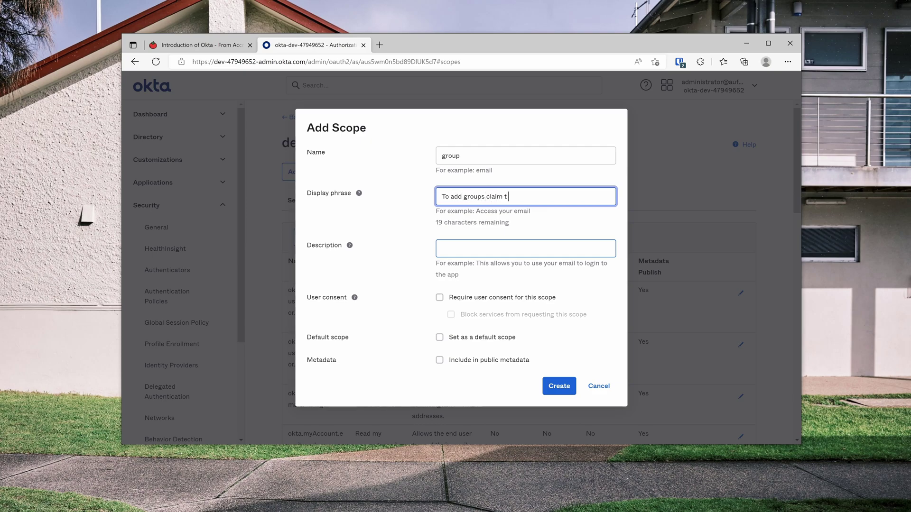
pyautogui.write('o id_token')
pyautogui.hotkey('ctrl', 'a')
pyautogui.hotkey('ctrl', 'c')
pyautogui.press('Tab')
pyautogui.hotkey('ctrl', 'v')
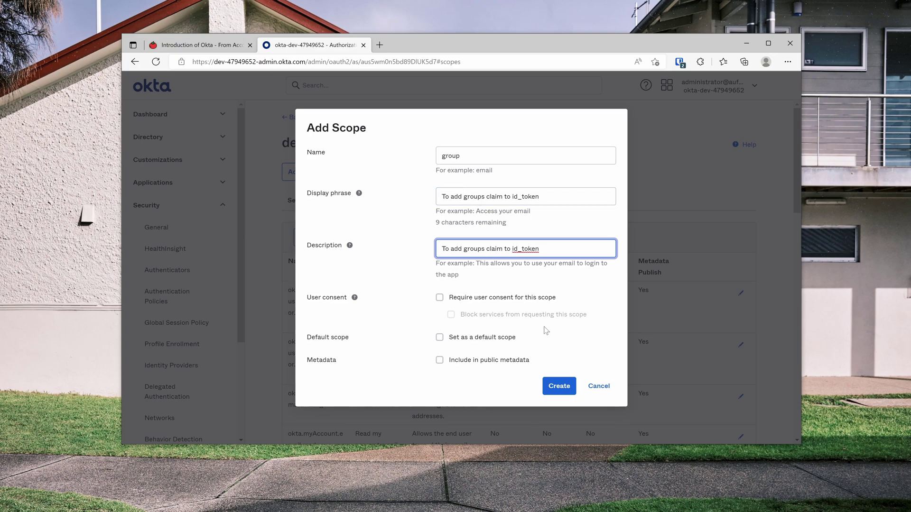
pyautogui.click(560, 390)
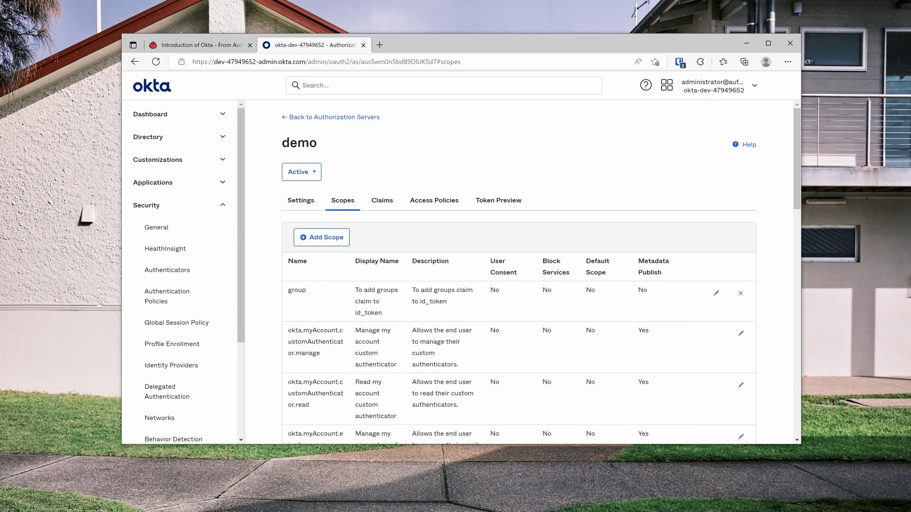
# - Define a 'groups' claim in the ID token, value type Groups, filtering names starting with demo
pyautogui.click(390, 208)
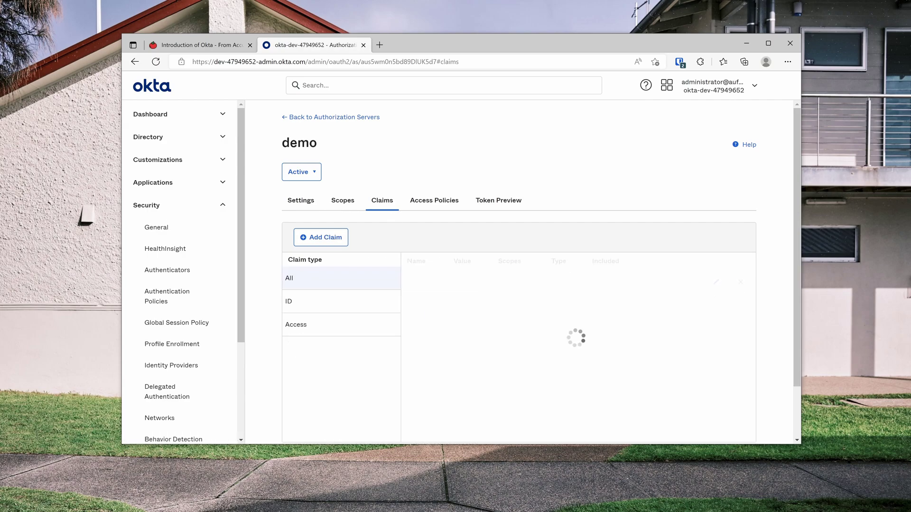
pyautogui.click(340, 245)
pyautogui.write('group')
pyautogui.press('BackSpace')
pyautogui.press('BackSpace')
pyautogui.press('BackSpace')
pyautogui.write('tups')
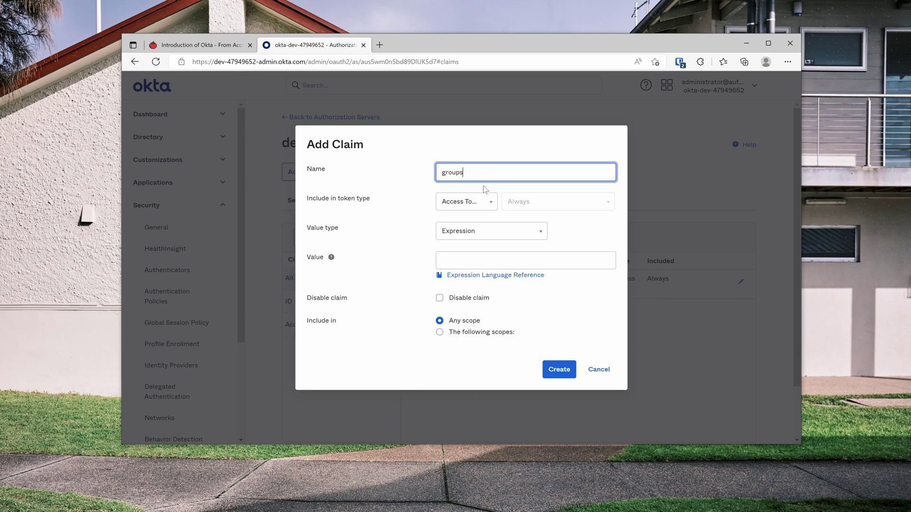
pyautogui.click(466, 202)
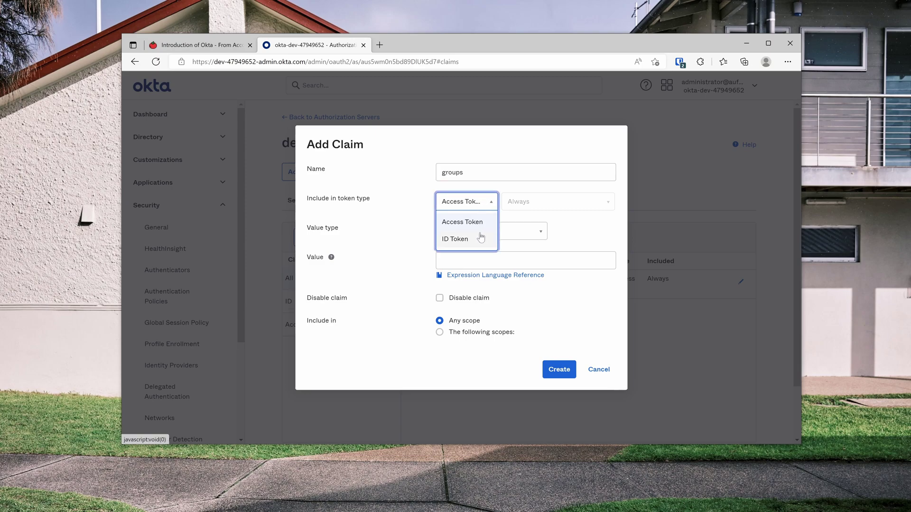
pyautogui.click(457, 239)
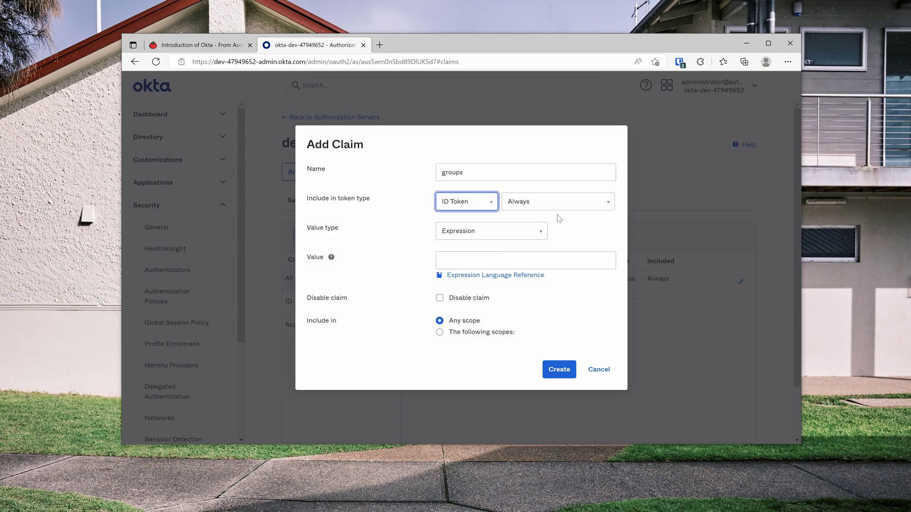
pyautogui.click(471, 231)
pyautogui.click(476, 269)
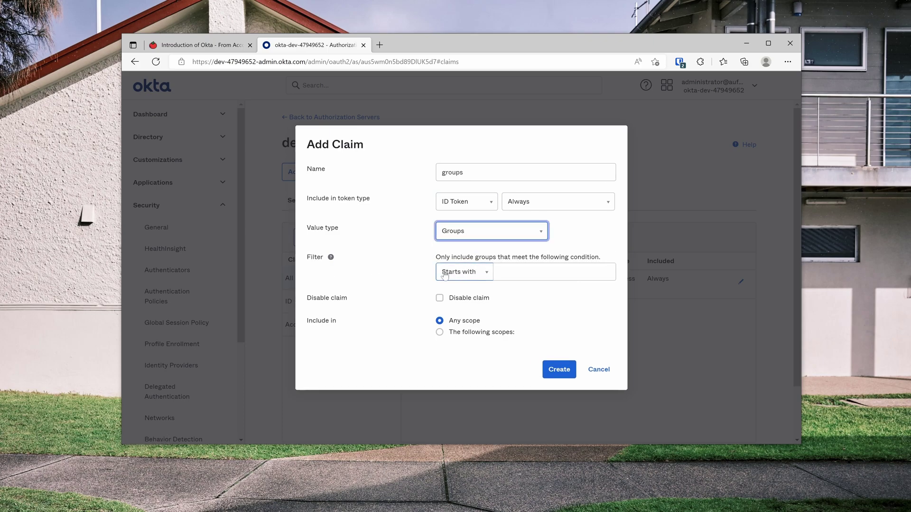
pyautogui.click(522, 272)
pyautogui.write('demo')
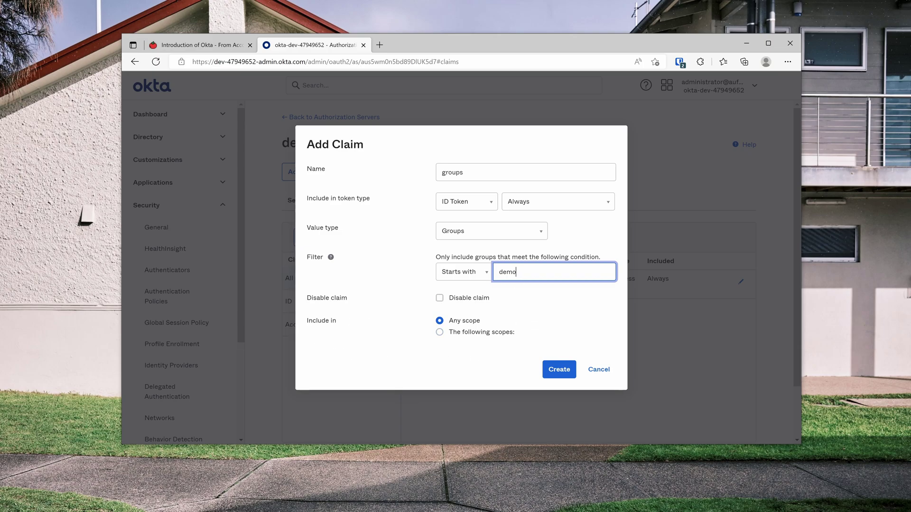
# - Restrict the groups claim to the group scope and create it
pyautogui.click(439, 332)
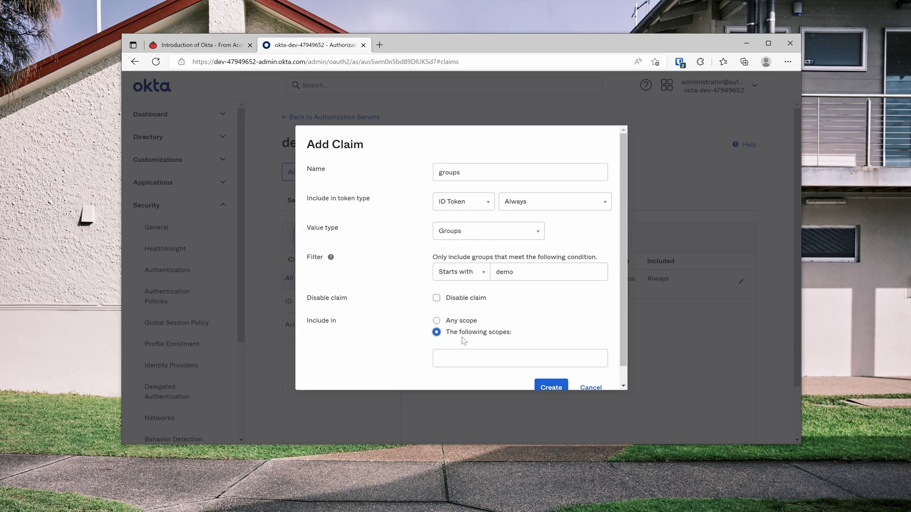
pyautogui.click(526, 350)
pyautogui.write('grou')
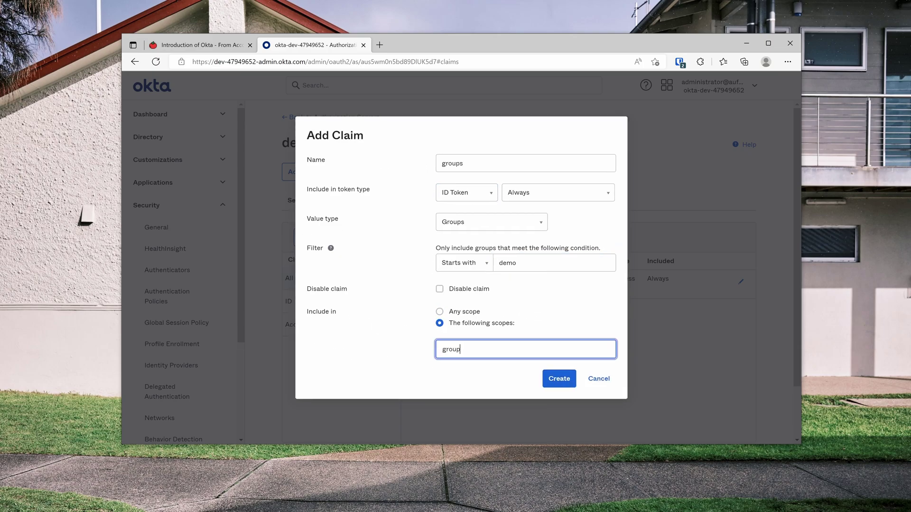
pyautogui.write('p')
pyautogui.click(463, 369)
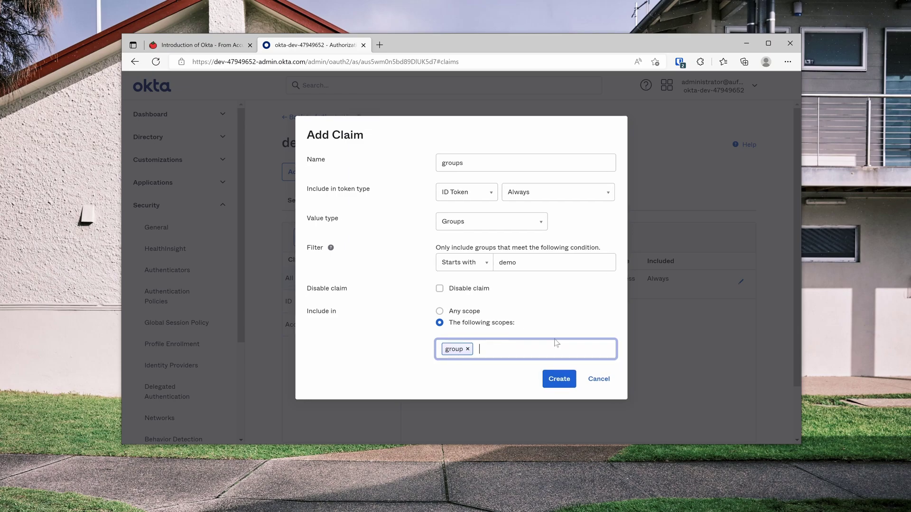
pyautogui.click(559, 378)
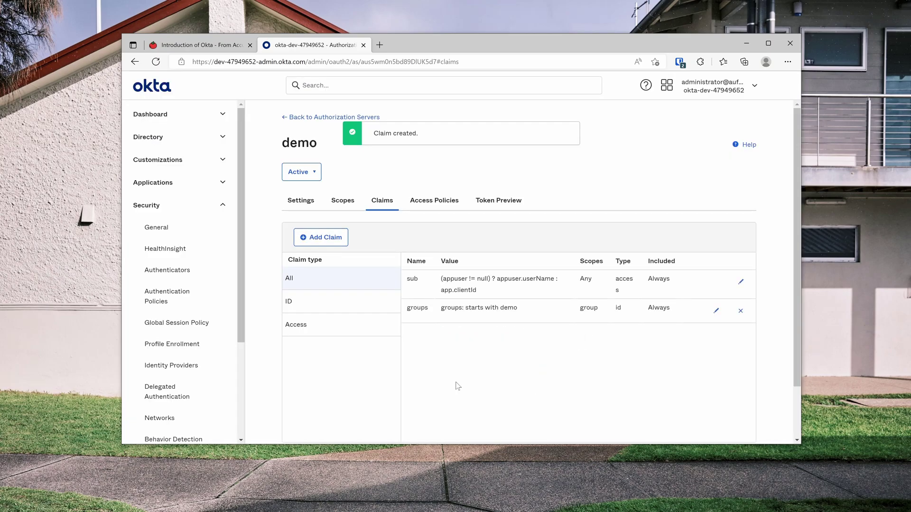
# - Copy demo's Issuer URI into a new tab and append /.well-known/openid-configuration
pyautogui.click(318, 118)
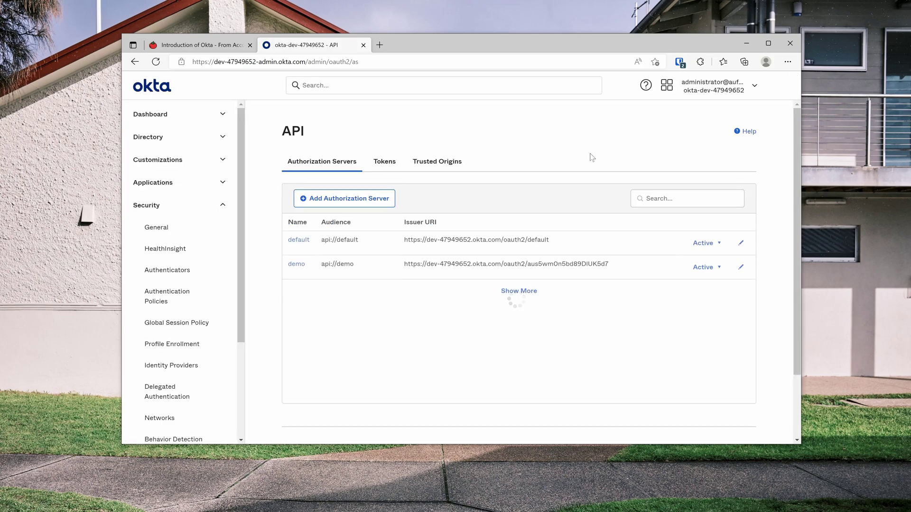
pyautogui.moveTo(405, 269); pyautogui.dragTo(655, 264)
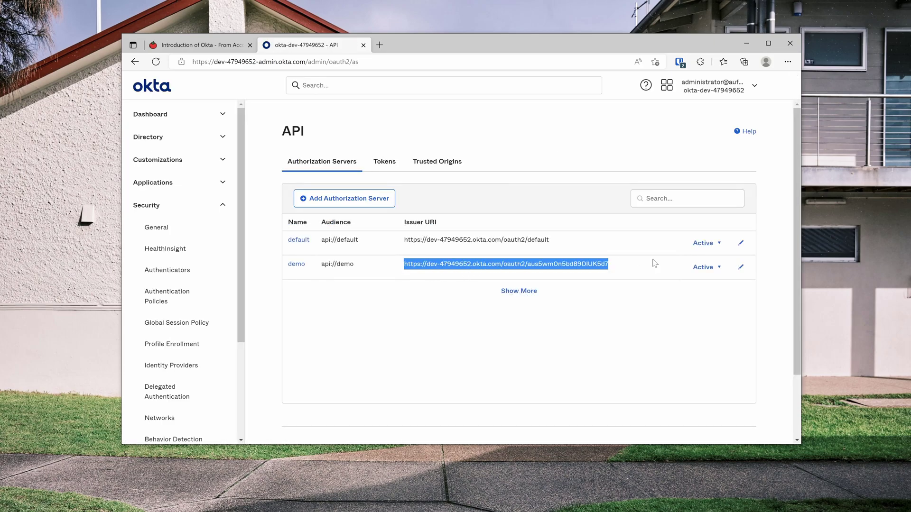
pyautogui.rightClick(605, 265)
pyautogui.click(629, 268)
pyautogui.hotkey('ctrl', 't')
pyautogui.hotkey('ctrl', 'v')
pyautogui.write('/.we')
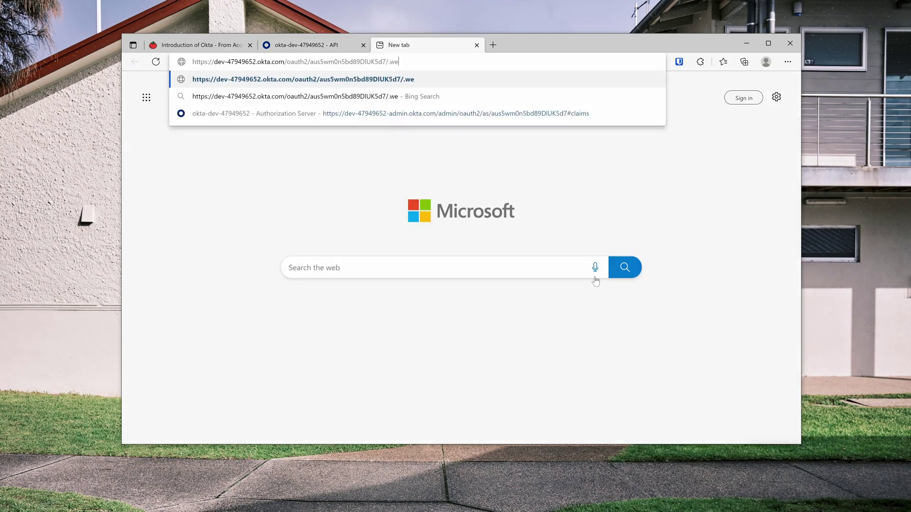
pyautogui.write('ll-known/')
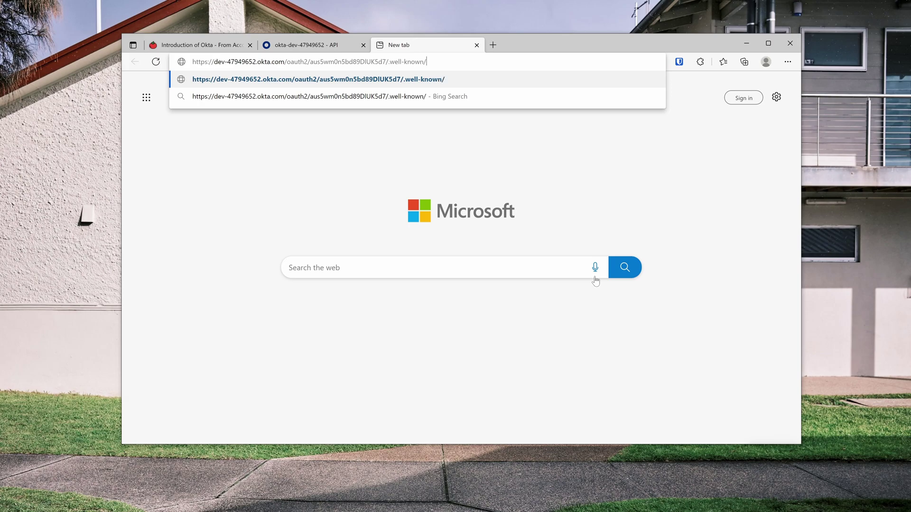
pyautogui.write('openid-config')
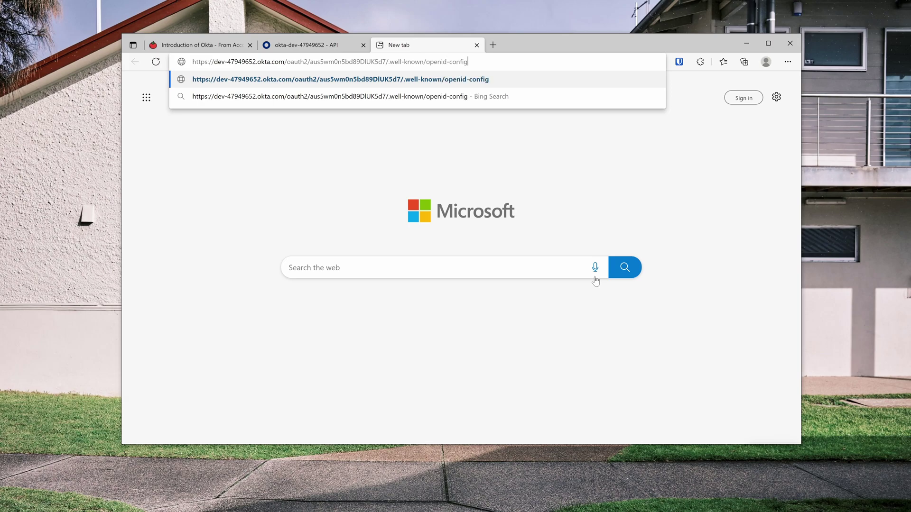
pyautogui.write('uration')
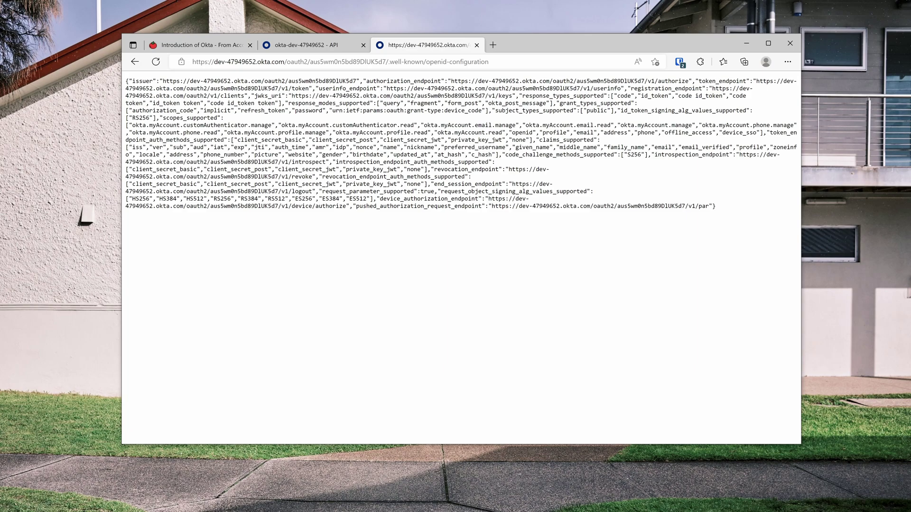
# - From the blog's Insomnia collection section, run the Okta Auth collection and let Edge launch Insomnia
pyautogui.hotkey('ctrl', 'Tab')
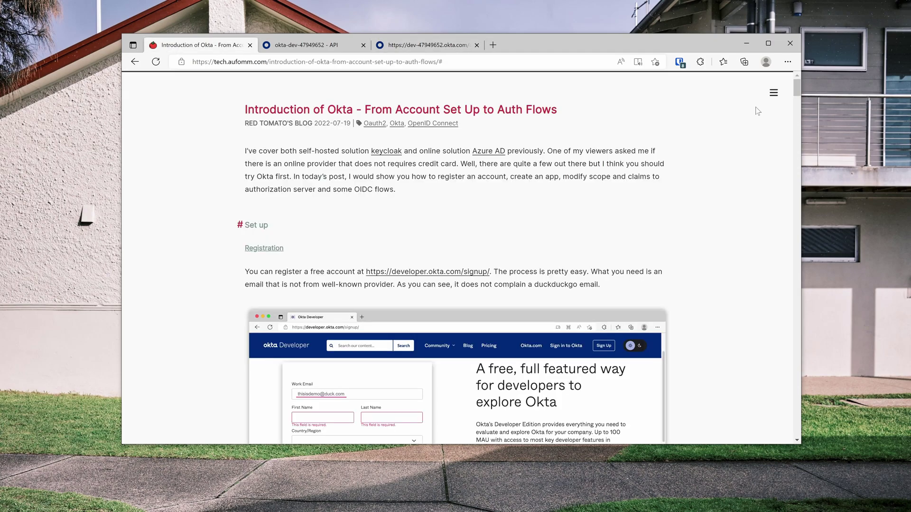
pyautogui.click(773, 93)
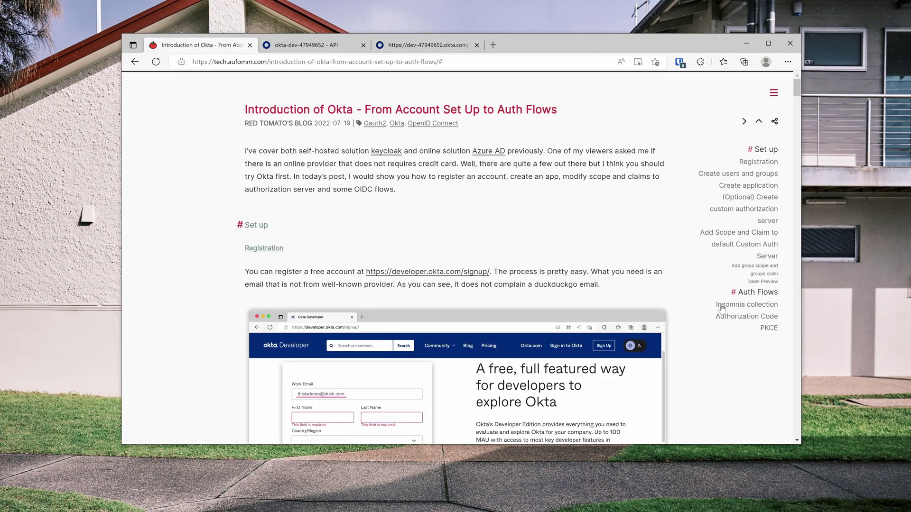
pyautogui.click(730, 308)
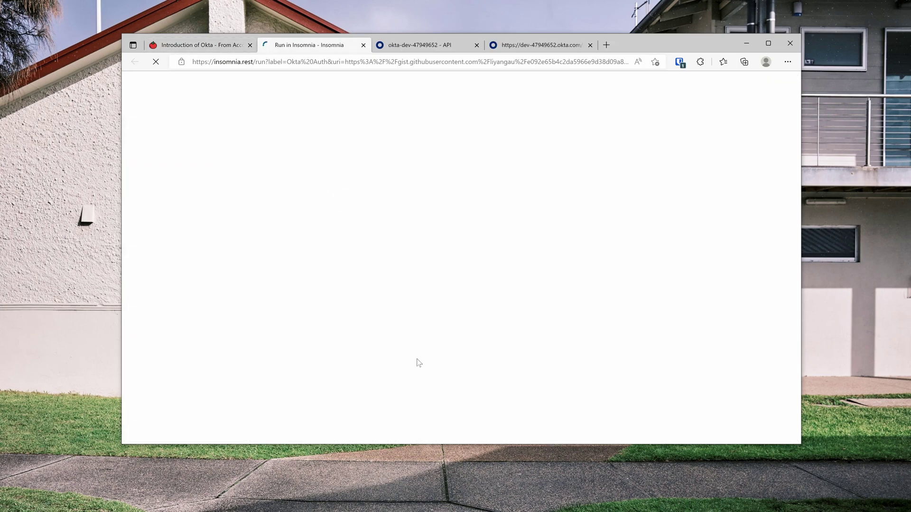
pyautogui.click(464, 375)
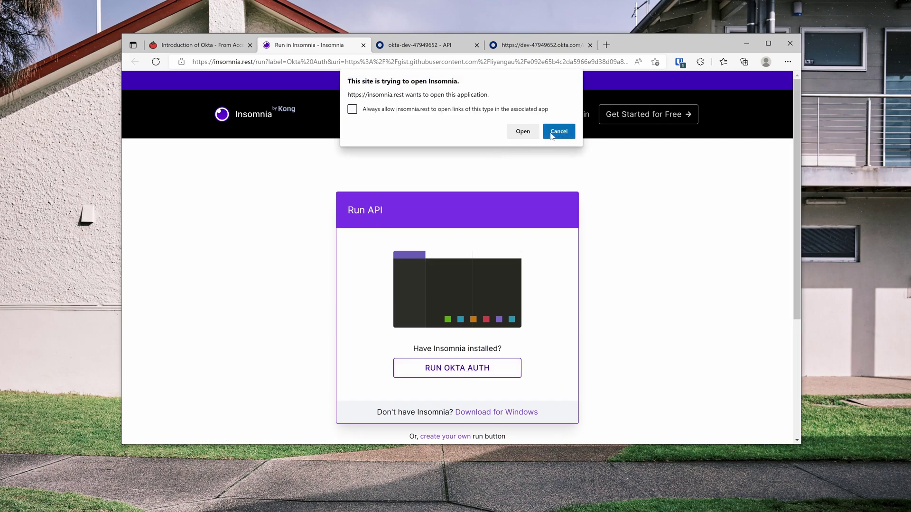
pyautogui.click(522, 131)
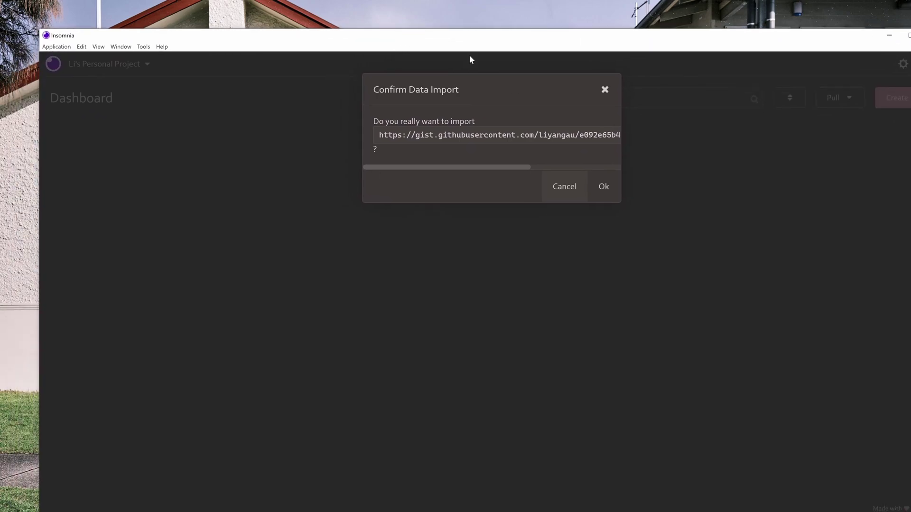
# - Import the Okta collection into the personal project and open its environment editor
pyautogui.doubleClick(477, 38)
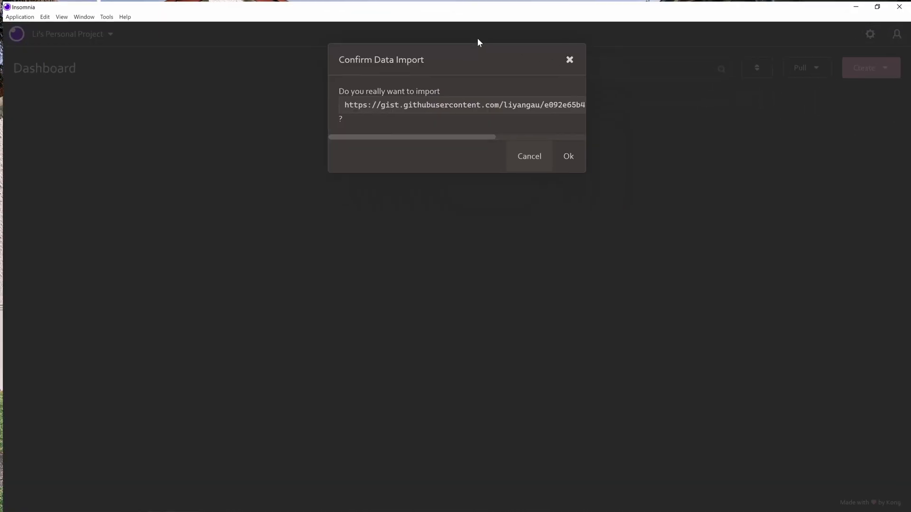
pyautogui.click(568, 155)
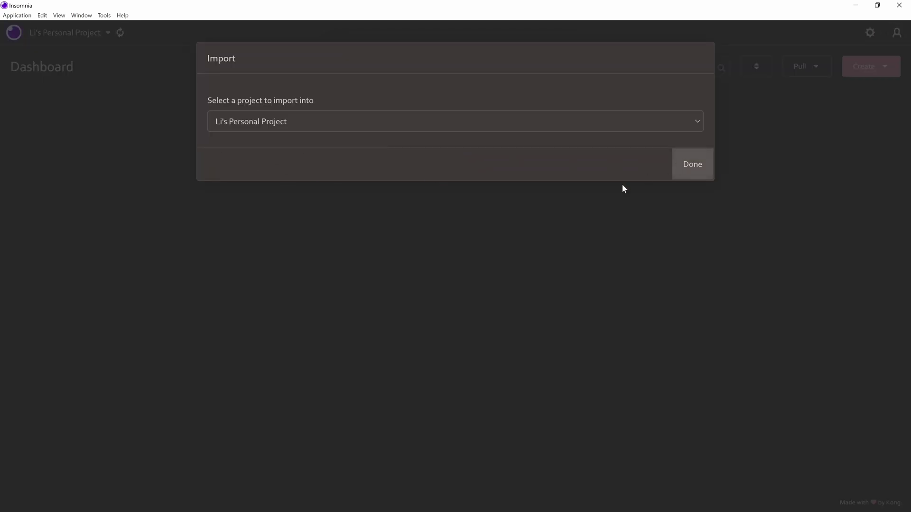
pyautogui.click(568, 133)
pyautogui.click(68, 159)
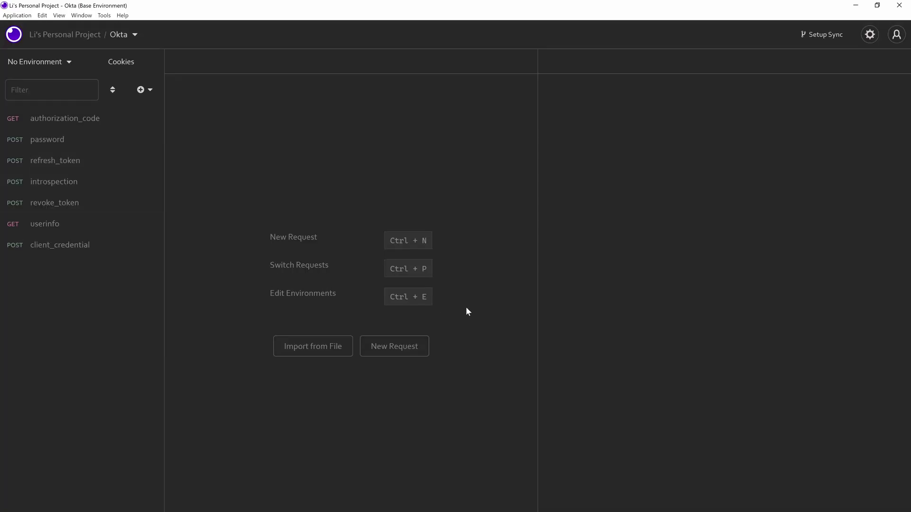
pyautogui.click(33, 66)
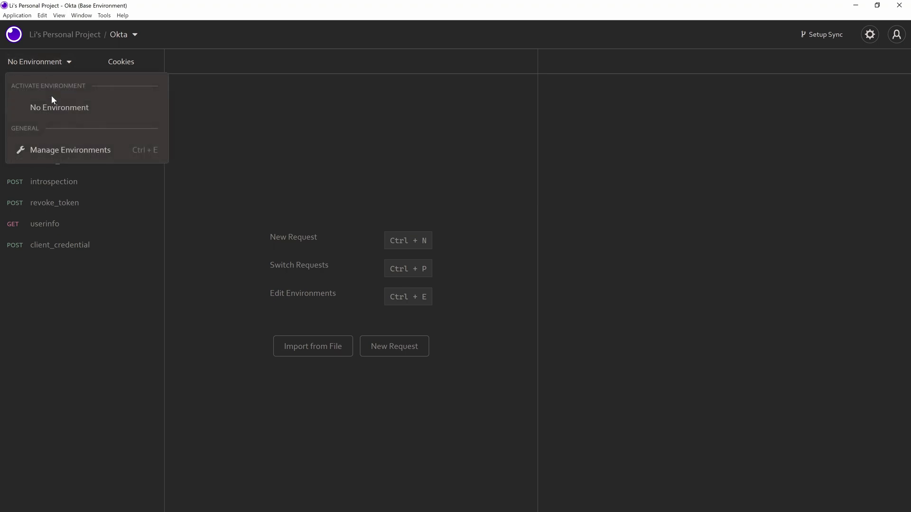
pyautogui.click(85, 149)
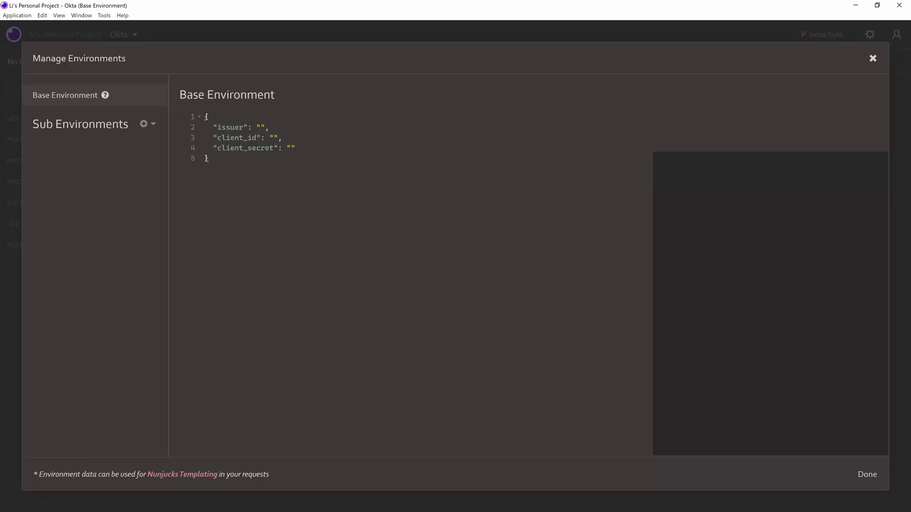
pyautogui.hotkey('ctrl', '=')
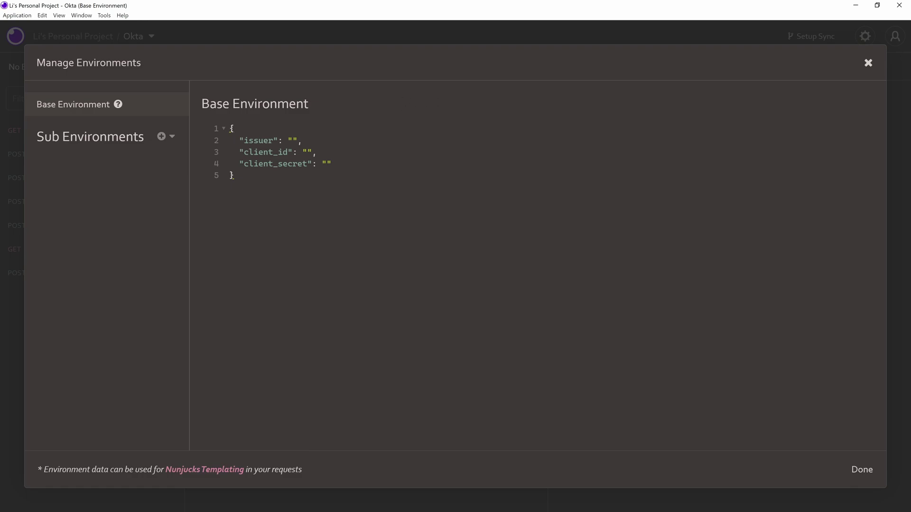
# - Paste the demo authorization server's Issuer URI into the environment's issuer value
pyautogui.hotkey('alt', 'Tab')
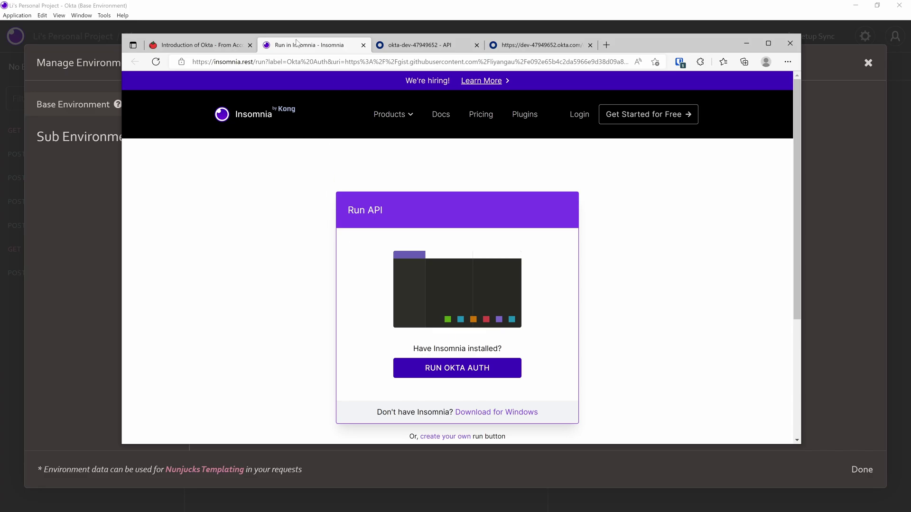
pyautogui.hotkey('ctrl', 'w')
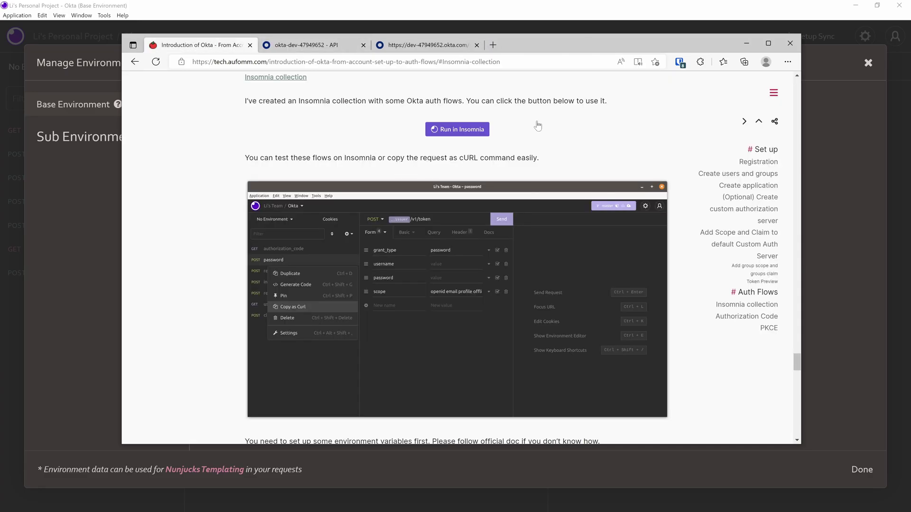
pyautogui.click(301, 48)
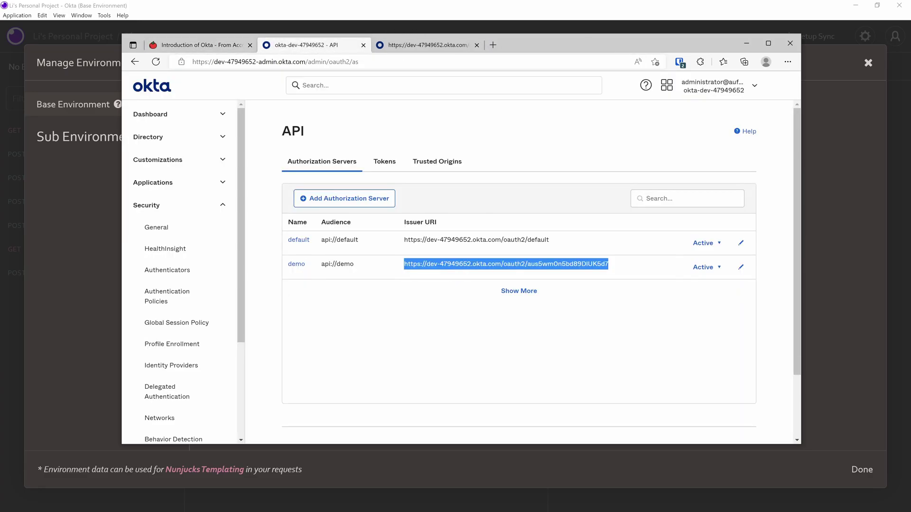
pyautogui.tripleClick(469, 264)
pyautogui.rightClick(468, 264)
pyautogui.click(482, 267)
pyautogui.hotkey('alt', 'Tab')
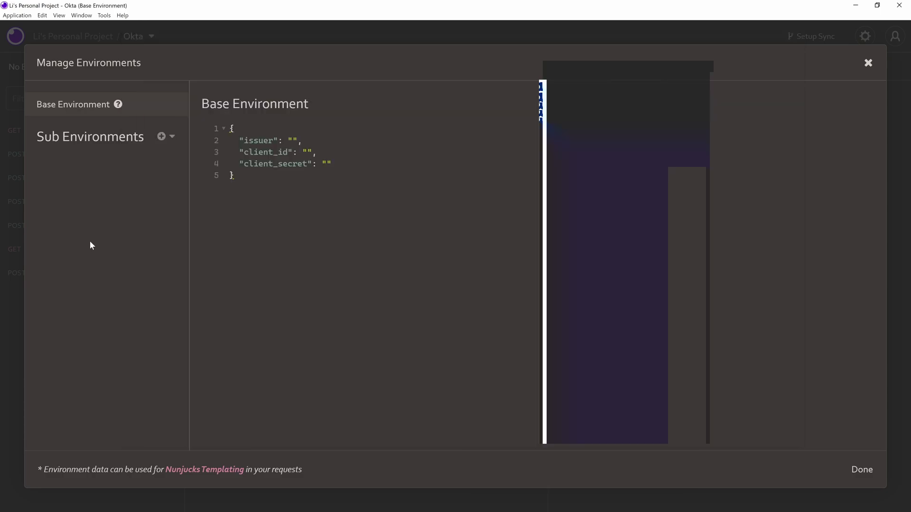
pyautogui.hotkey('ctrl', 'v')
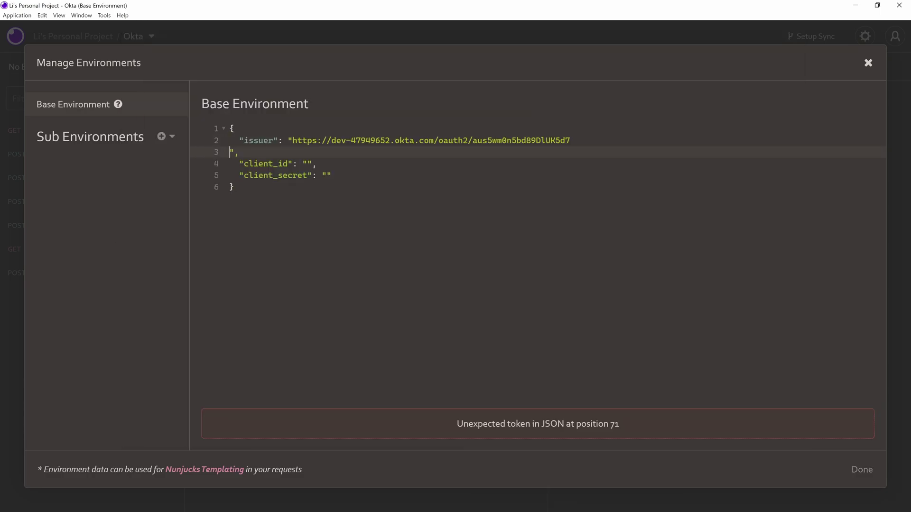
pyautogui.press('BackSpace')
pyautogui.press('Delete')
pyautogui.press('Delete')
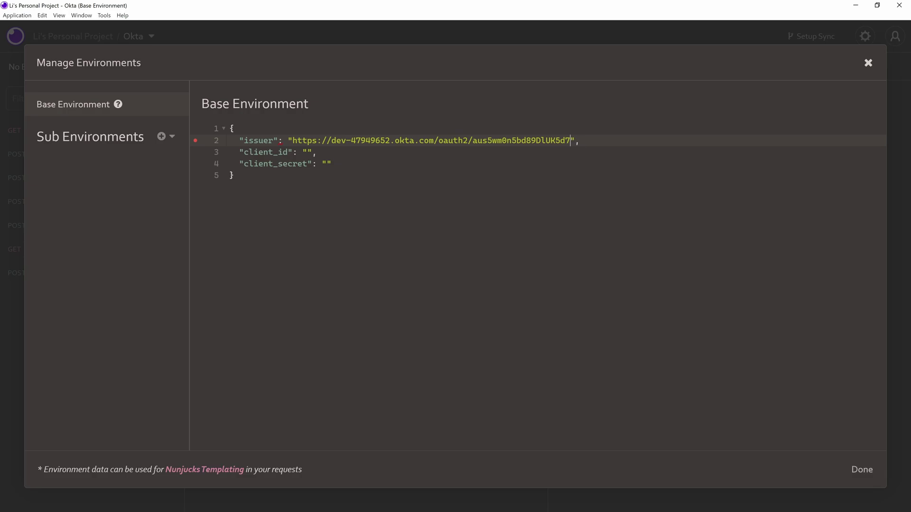
# - Fill client_id with the Client ID copied from My Demo App
pyautogui.hotkey('alt', 'Tab')
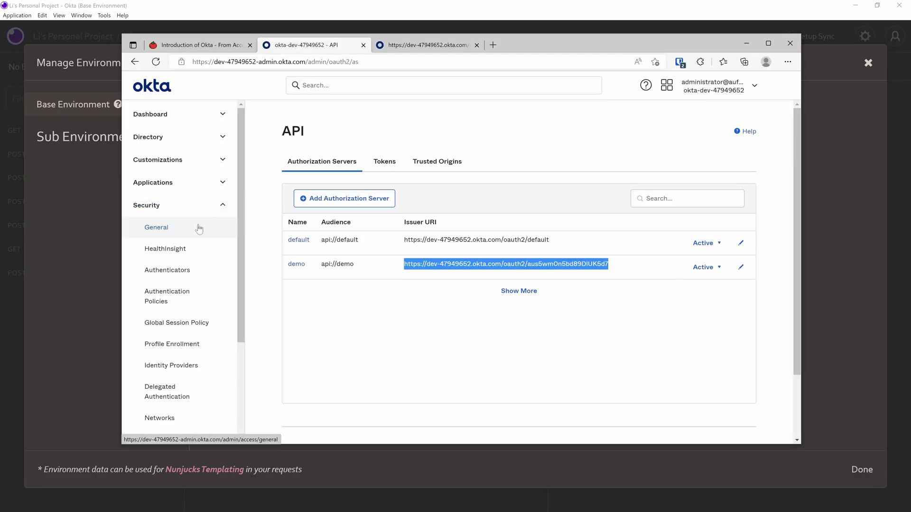
pyautogui.click(211, 187)
pyautogui.click(170, 205)
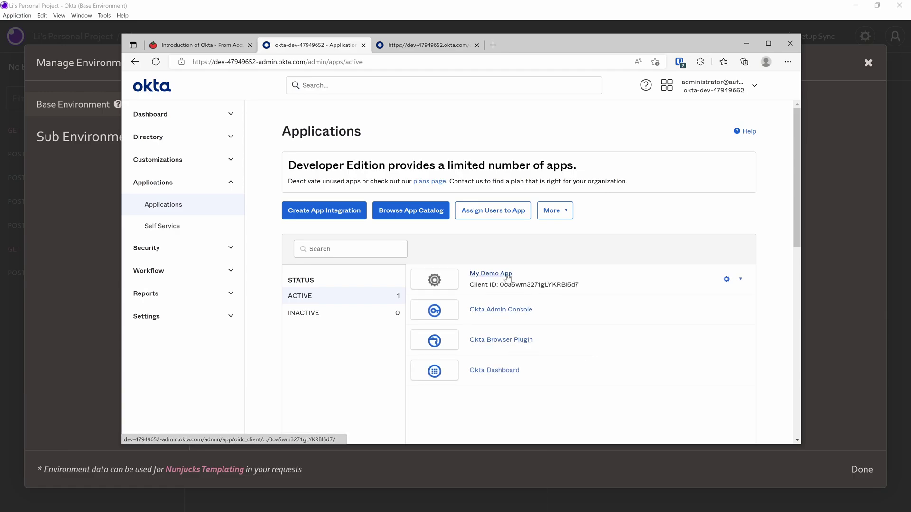
pyautogui.click(504, 275)
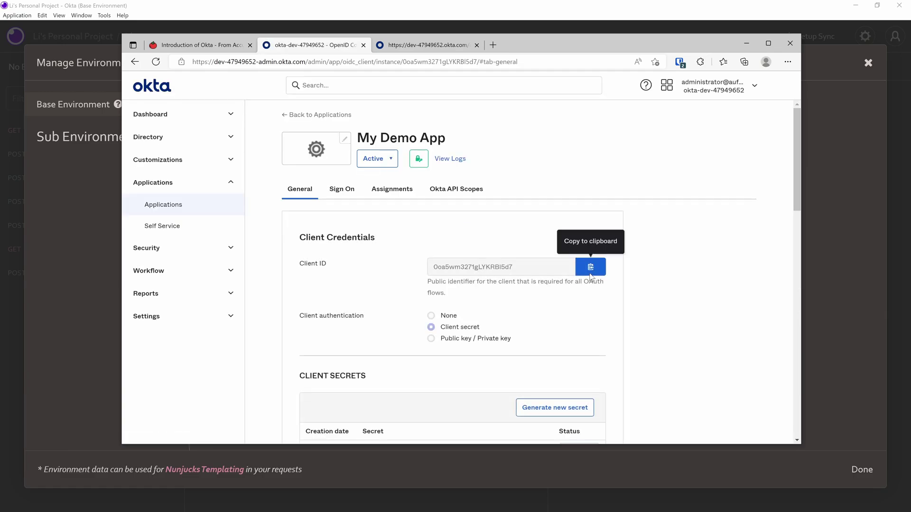
pyautogui.click(590, 266)
pyautogui.hotkey('alt', 'Tab')
pyautogui.click(305, 151)
pyautogui.hotkey('ctrl', 'v')
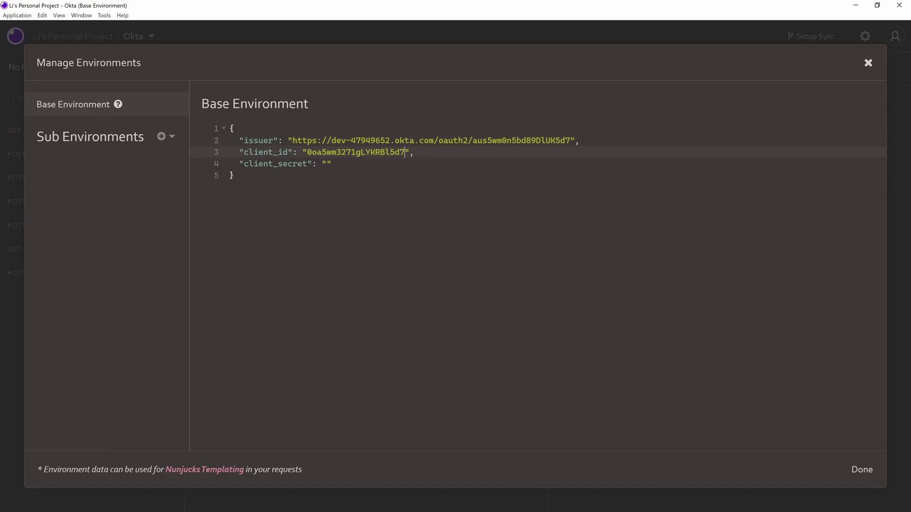
# - Fill client_secret with My Demo App's client secret and save the environment
pyautogui.hotkey('alt', 'Tab')
pyautogui.scroll(-1, 491, 337)
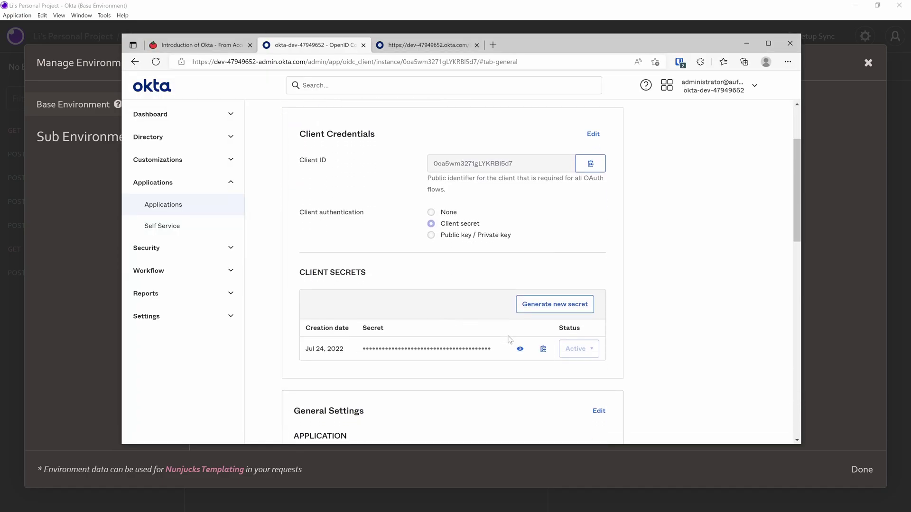
pyautogui.click(543, 350)
pyautogui.hotkey('alt', 'Tab')
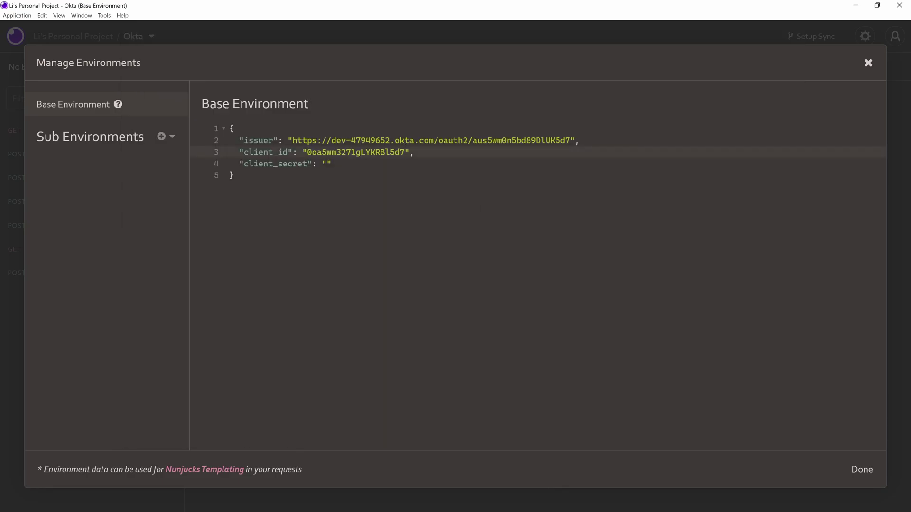
pyautogui.click(326, 163)
pyautogui.hotkey('ctrl', 'v')
pyautogui.click(851, 469)
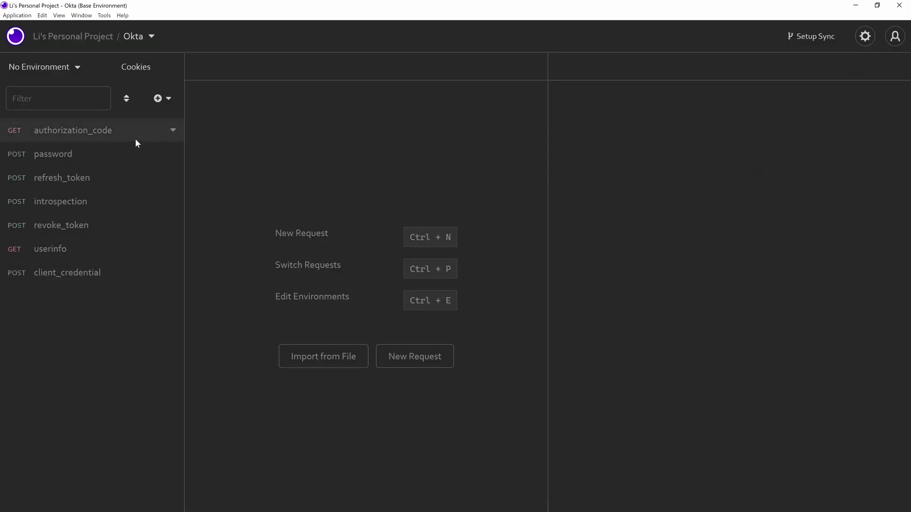
# - Start fetching tokens from the authorization_code request's OAuth 2 settings
pyautogui.click(99, 181)
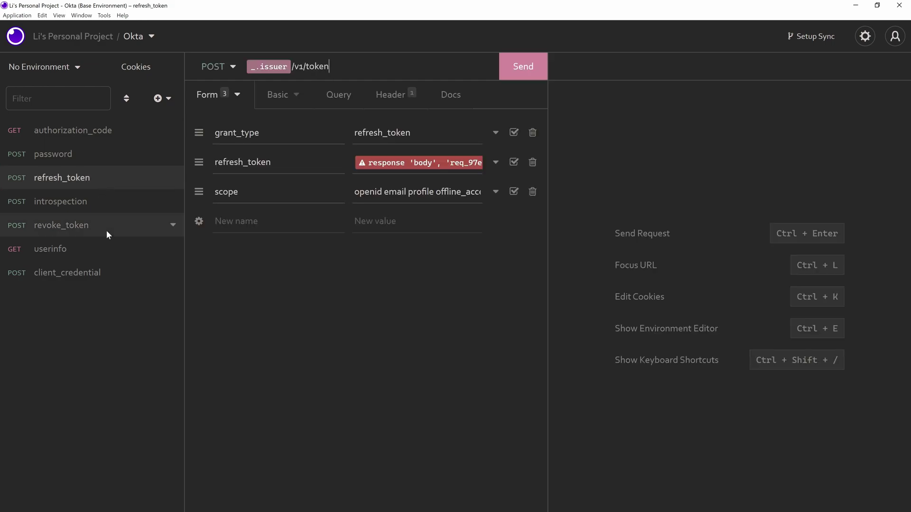
pyautogui.click(95, 160)
pyautogui.click(105, 133)
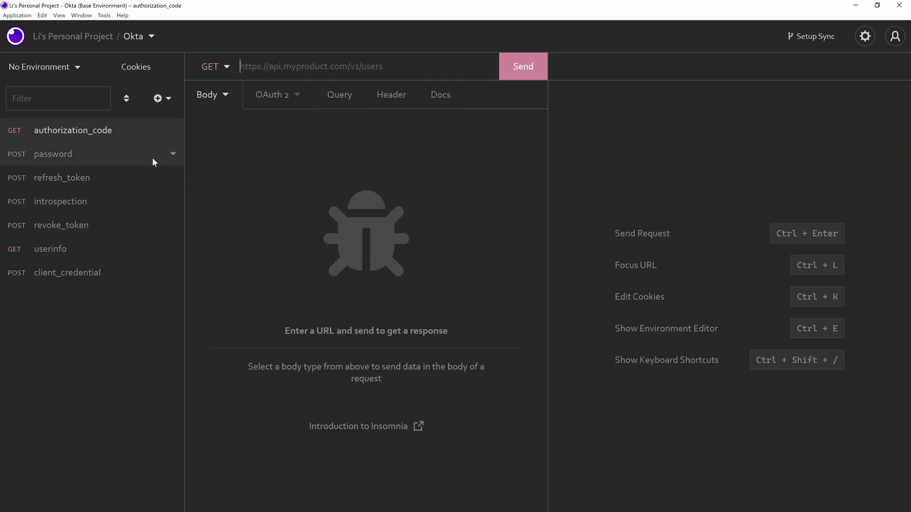
pyautogui.click(260, 96)
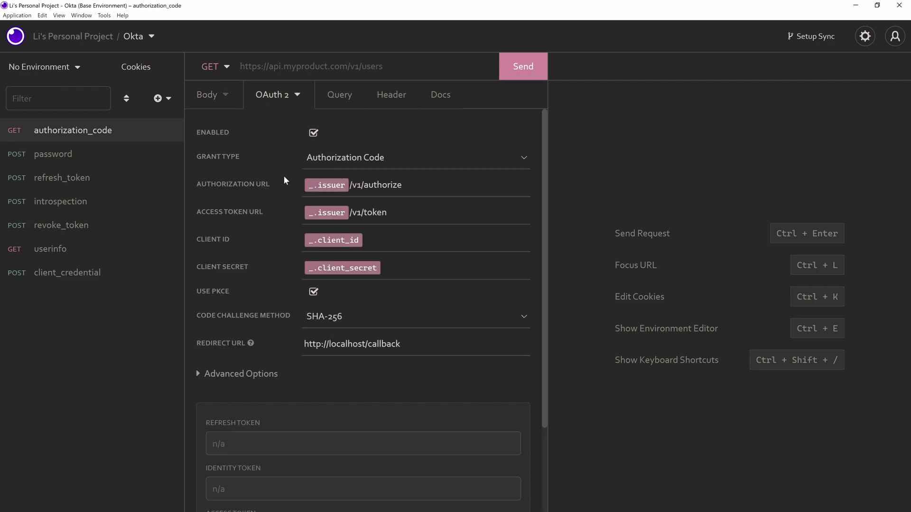
pyautogui.scroll(-2, 284, 178)
pyautogui.click(469, 470)
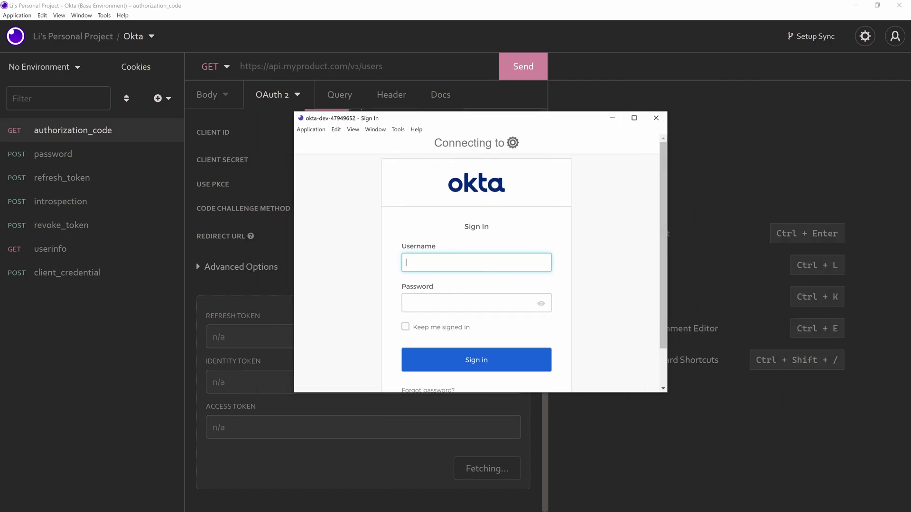
# - Sign in to Okta with the admin e-mail and the password from the password manager
pyautogui.press('Tab')
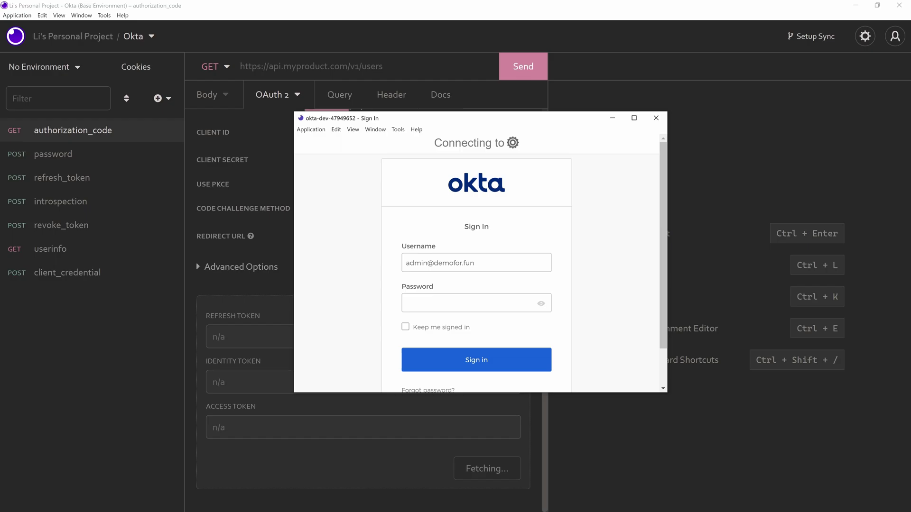
pyautogui.hotkey('alt', 'Tab')
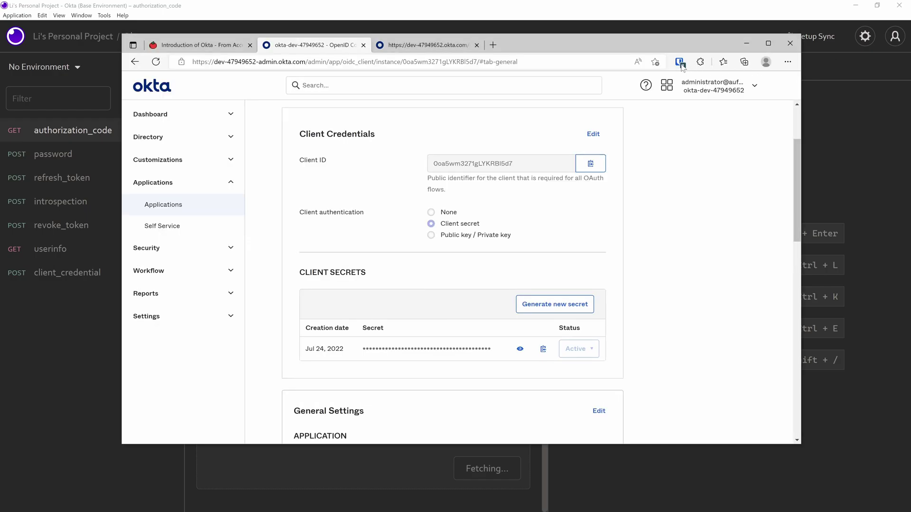
pyautogui.click(679, 62)
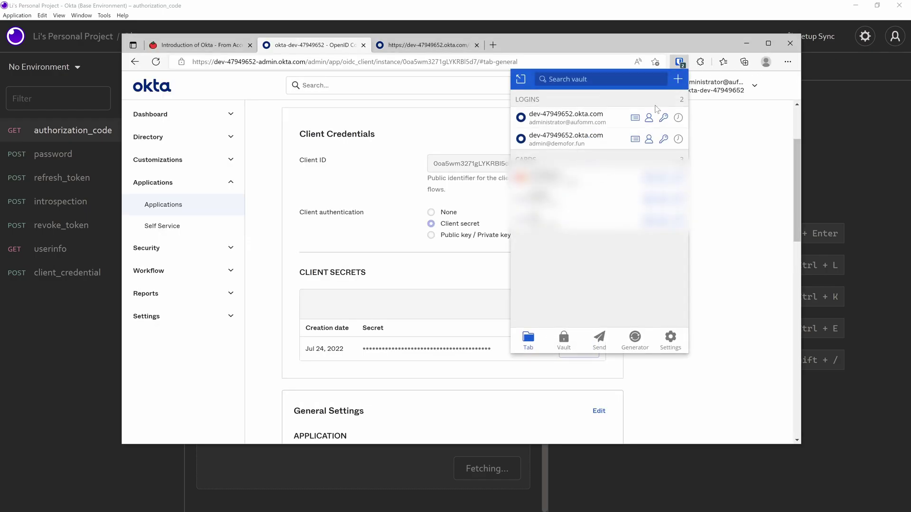
pyautogui.click(663, 139)
pyautogui.click(813, 144)
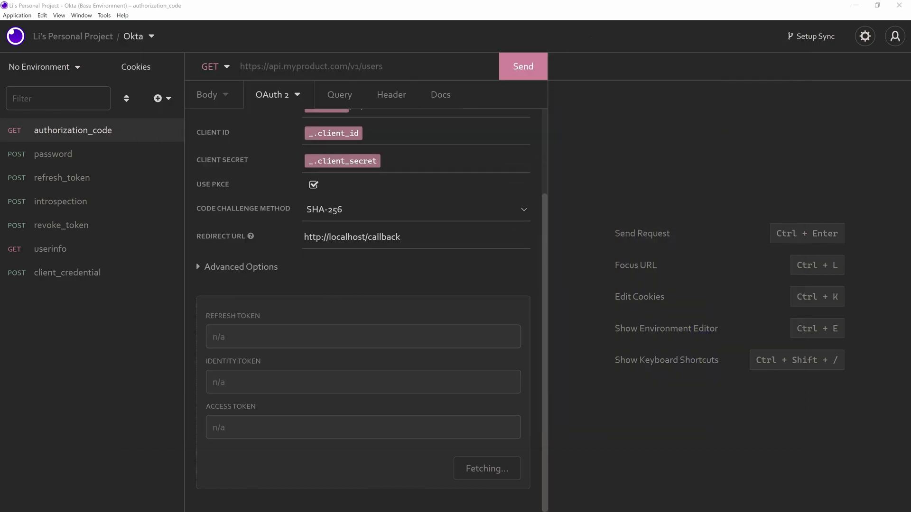
pyautogui.hotkey('ctrl', 'v')
pyautogui.press('Return')
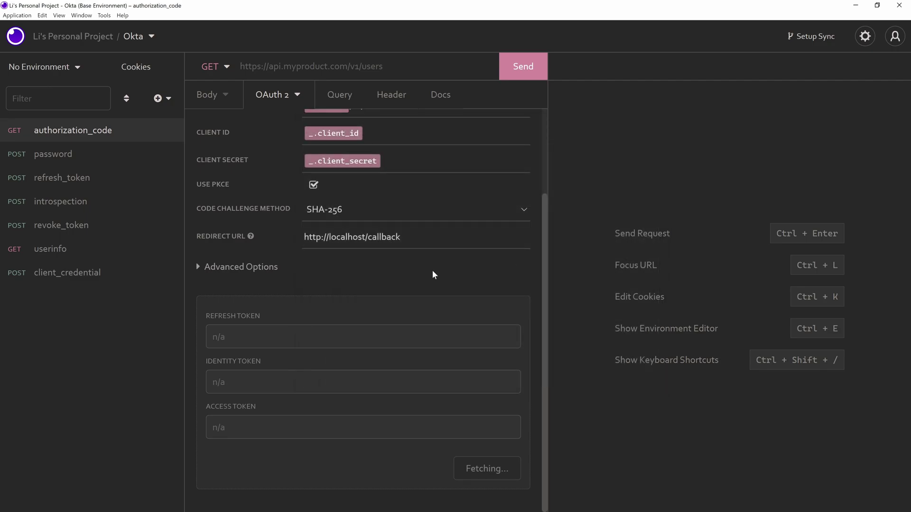
pyautogui.scroll(-1, 431, 274)
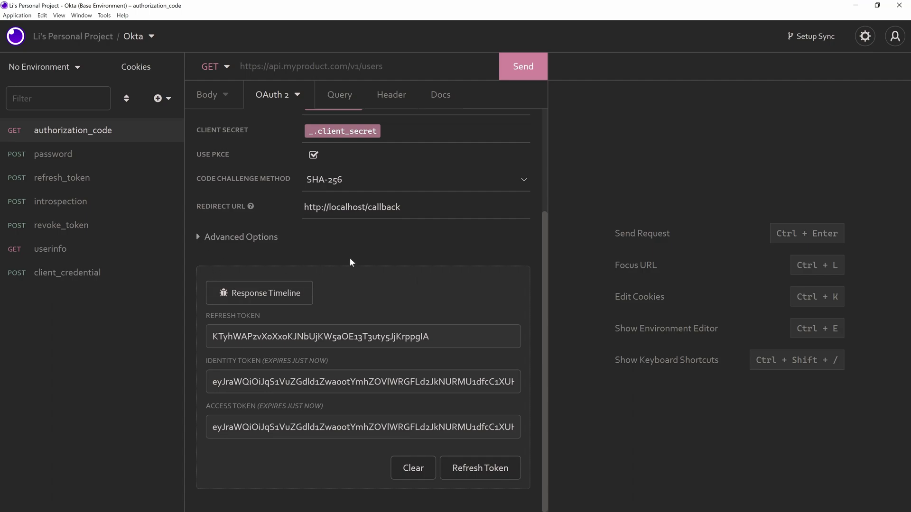
pyautogui.click(199, 237)
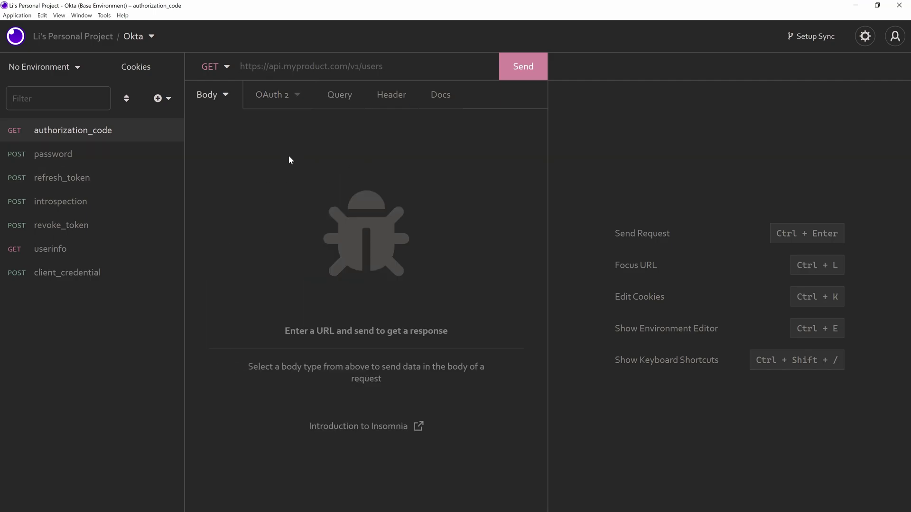
# - Send the password request with the admin e-mail as username and the copied password
pyautogui.click(95, 160)
pyautogui.click(392, 173)
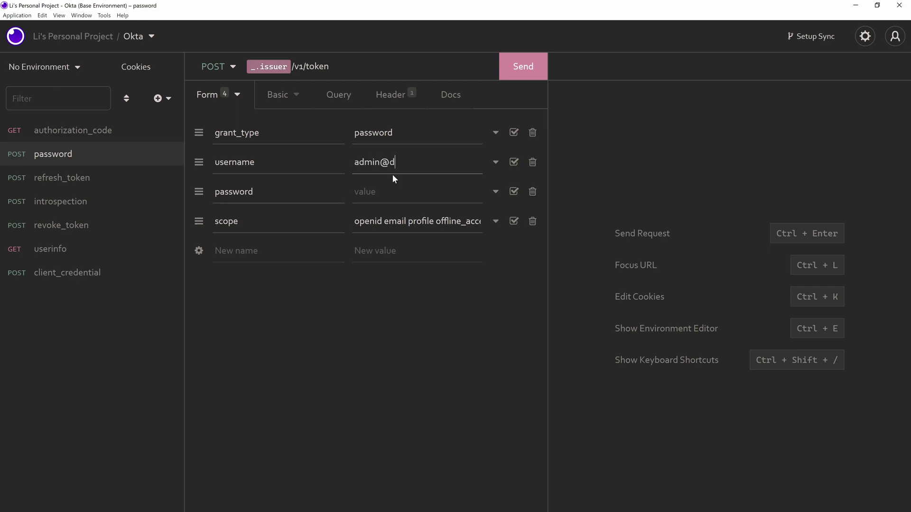
pyautogui.click(417, 192)
pyautogui.hotkey('ctrl', 'v')
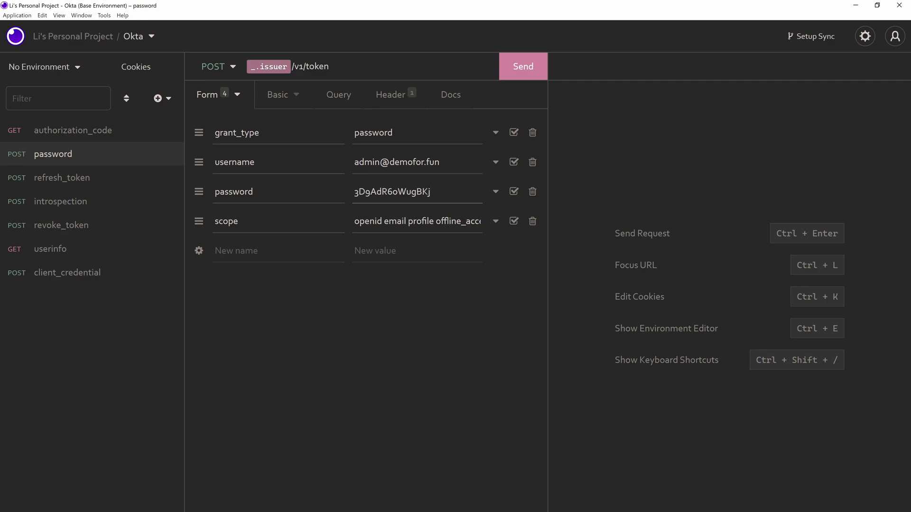
pyautogui.click(532, 76)
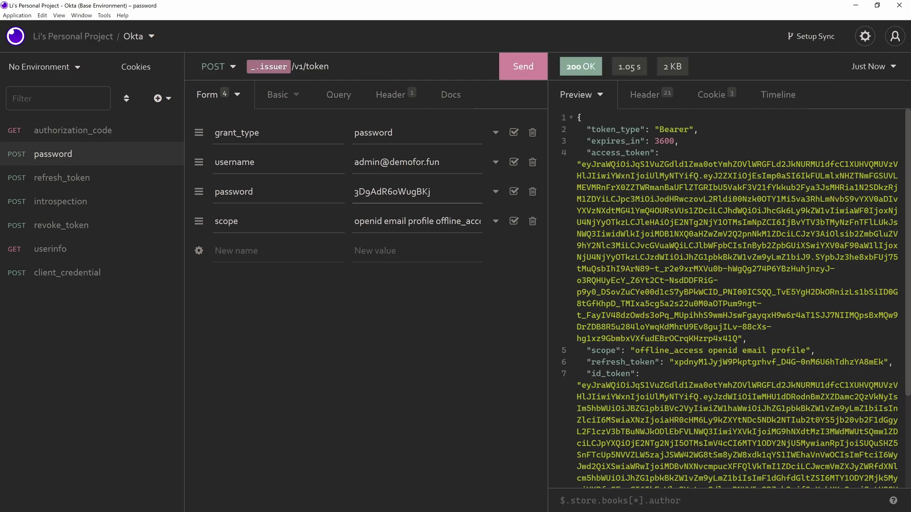
# - Check the returned scope and select the full id_token in the response
pyautogui.scroll(-5, 730, 298)
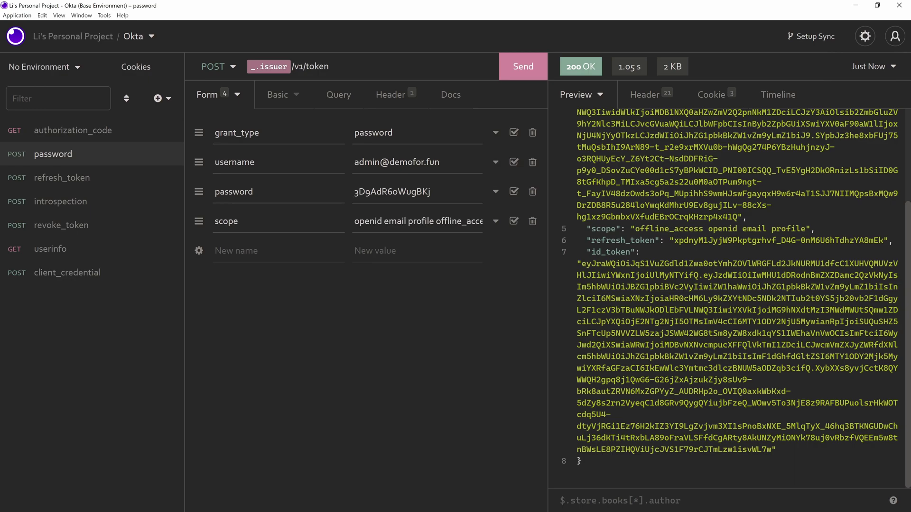
pyautogui.click(479, 221)
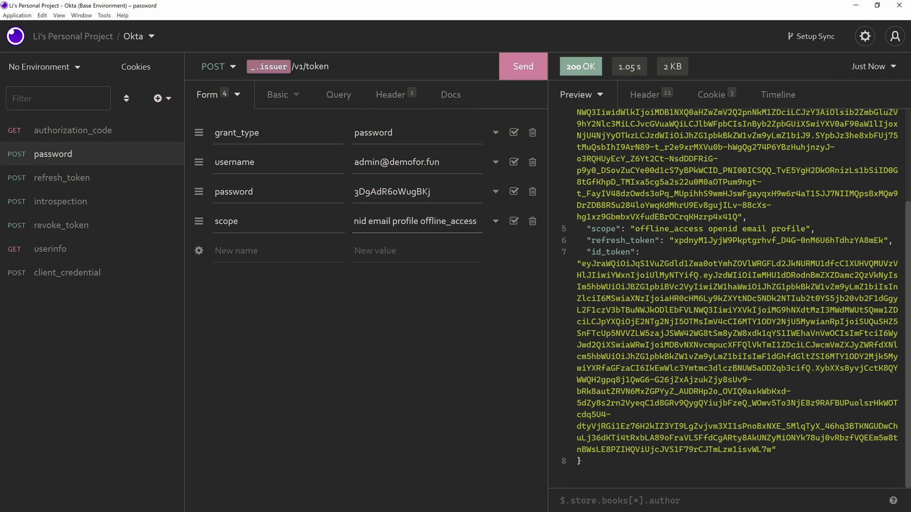
pyautogui.moveTo(582, 263); pyautogui.dragTo(772, 450)
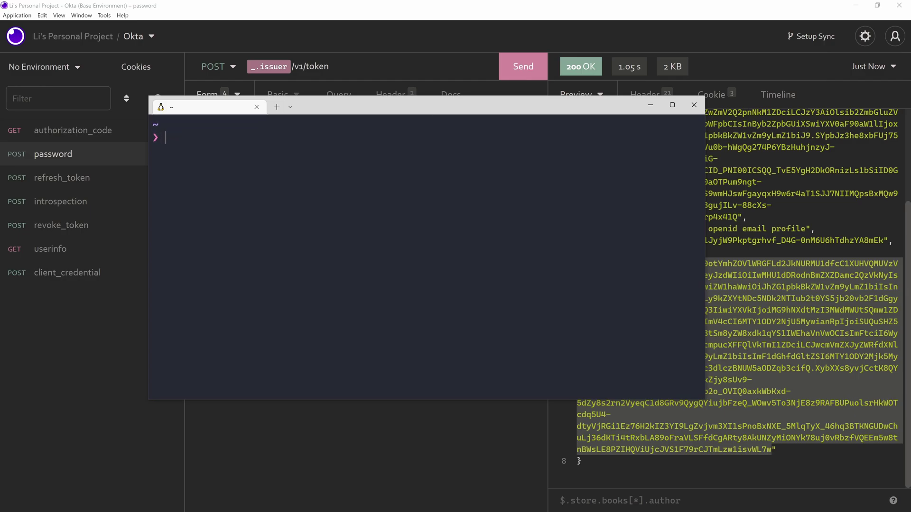
# - Run jwt decode on the pasted id_token in the terminal
pyautogui.write('jwt dcd')
pyautogui.press('BackSpace')
pyautogui.press('BackSpace')
pyautogui.write('ecode')
pyautogui.hotkey('ctrl', 'v')
pyautogui.press('Return')
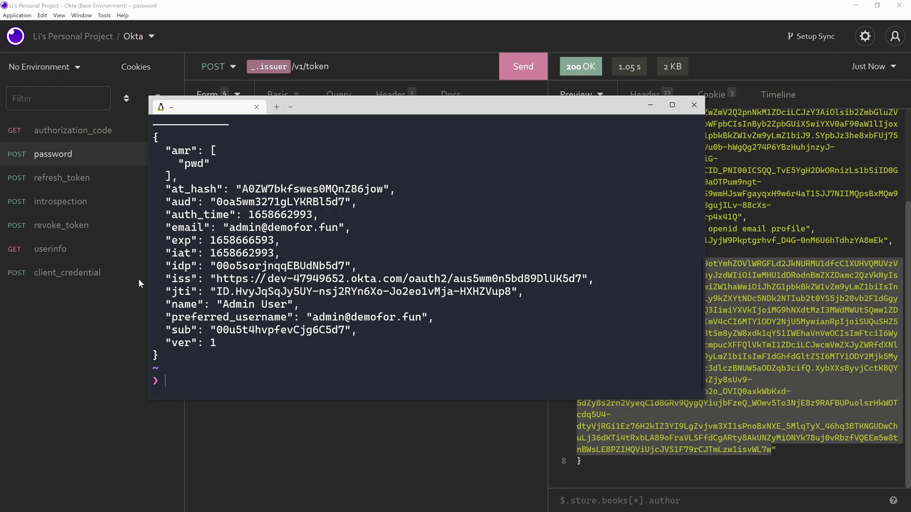
# - Cut the scope down to openid, resend the request, and select the new id_token
pyautogui.click(84, 342)
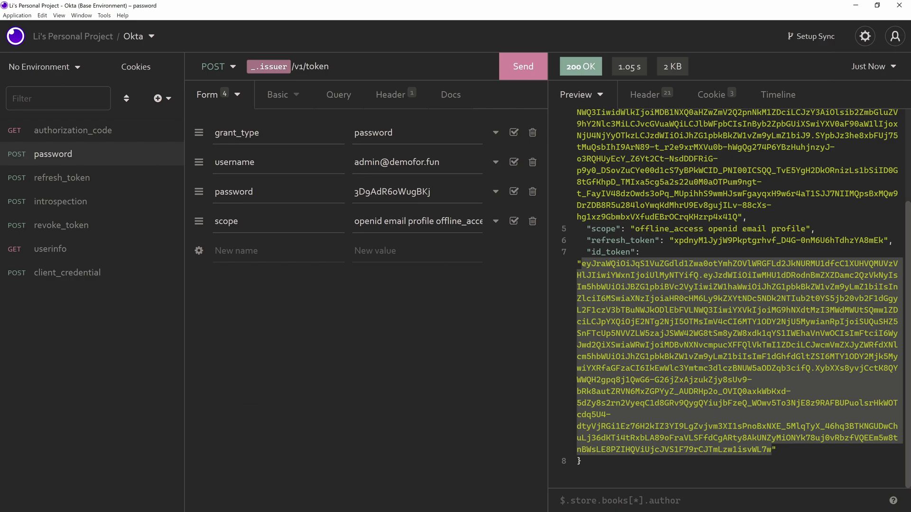
pyautogui.moveTo(378, 221); pyautogui.dragTo(479, 221)
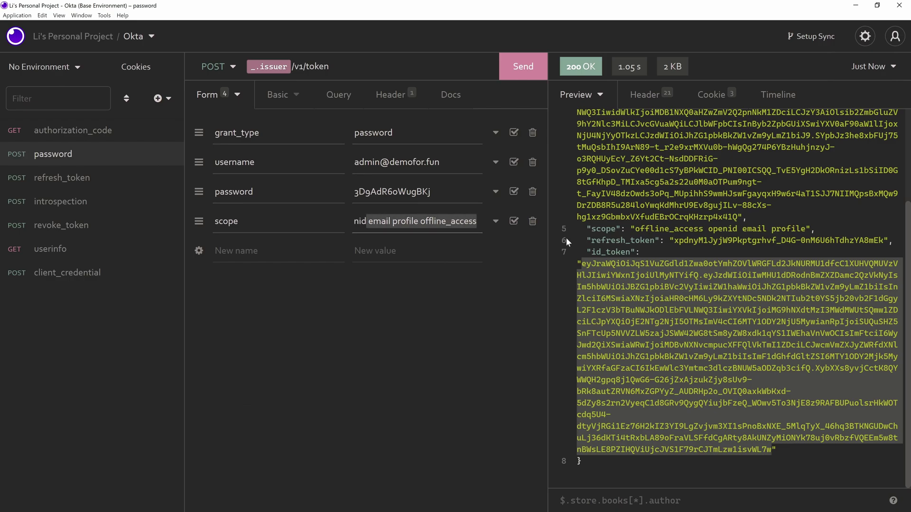
pyautogui.press('BackSpace')
pyautogui.hotkey('ctrl', 'Return')
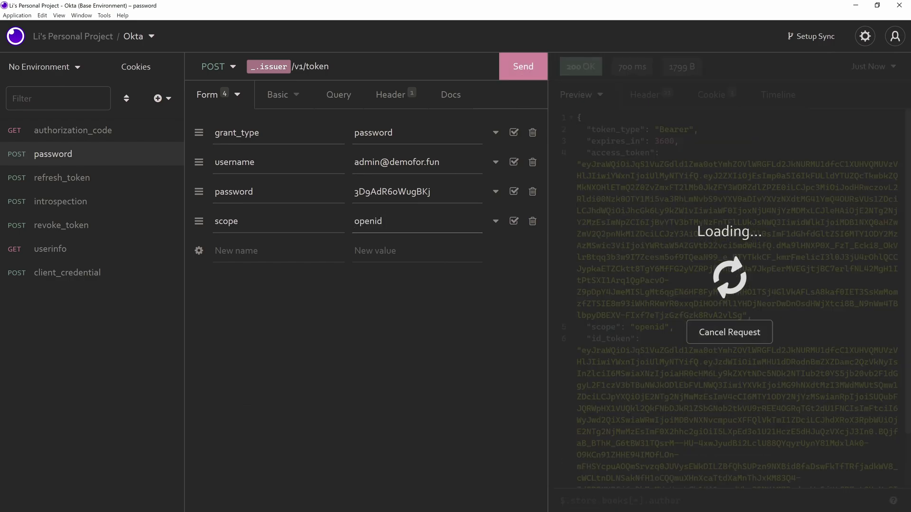
pyautogui.scroll(-3, 608, 277)
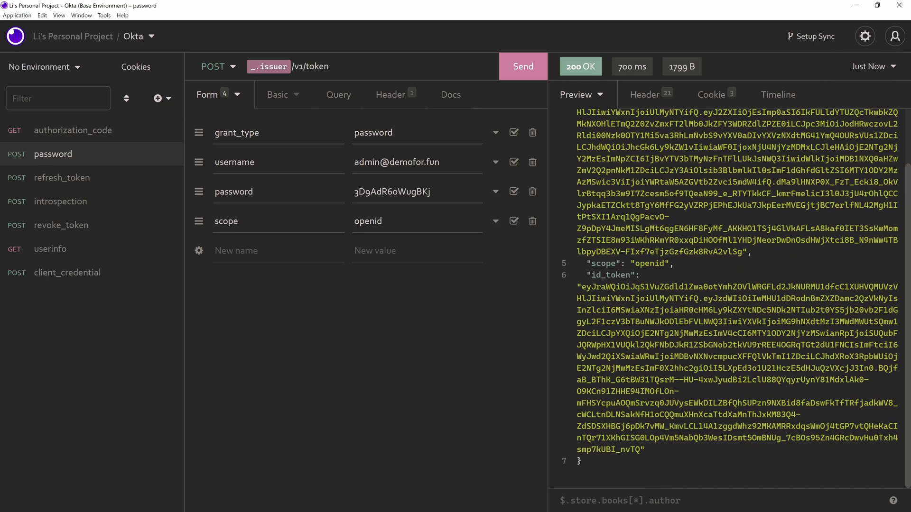
pyautogui.moveTo(580, 287); pyautogui.dragTo(640, 449)
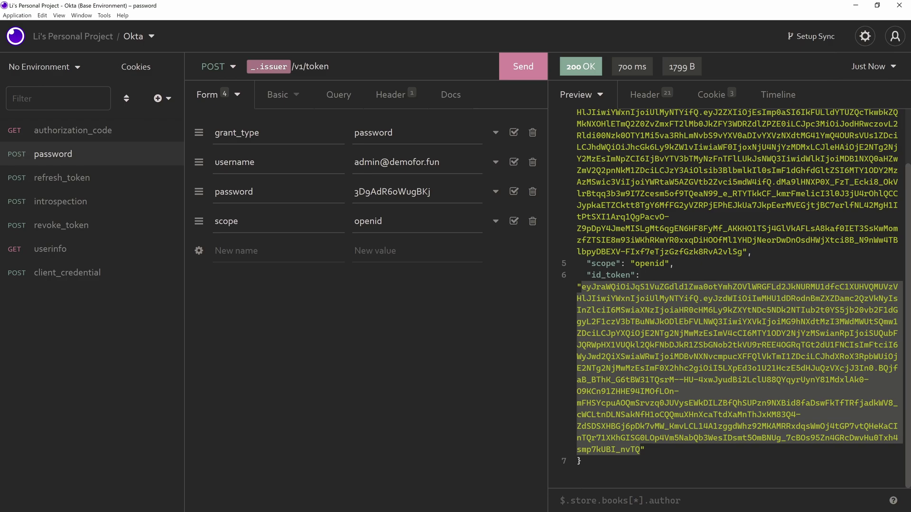
# - Decode the openid-only id_token with jwt decode and review its reduced claims
pyautogui.hotkey('alt', 'Tab')
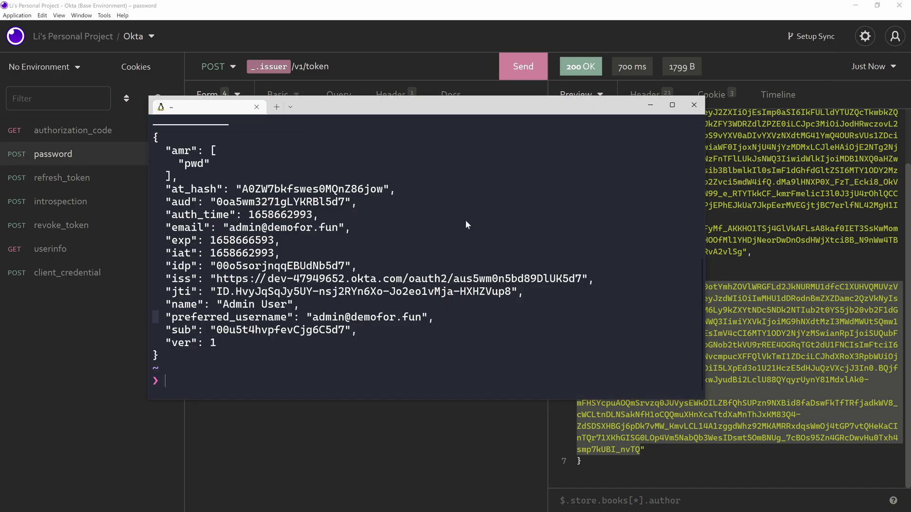
pyautogui.write('dec')
pyautogui.press('BackSpace')
pyautogui.press('BackSpace')
pyautogui.press('BackSpace')
pyautogui.write('jwt decode')
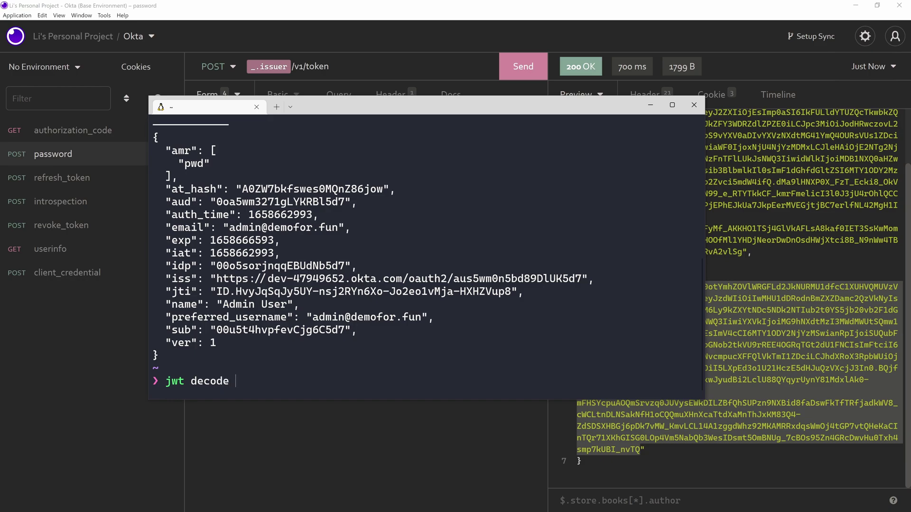
pyautogui.hotkey('ctrl', 'v')
pyautogui.press('Return')
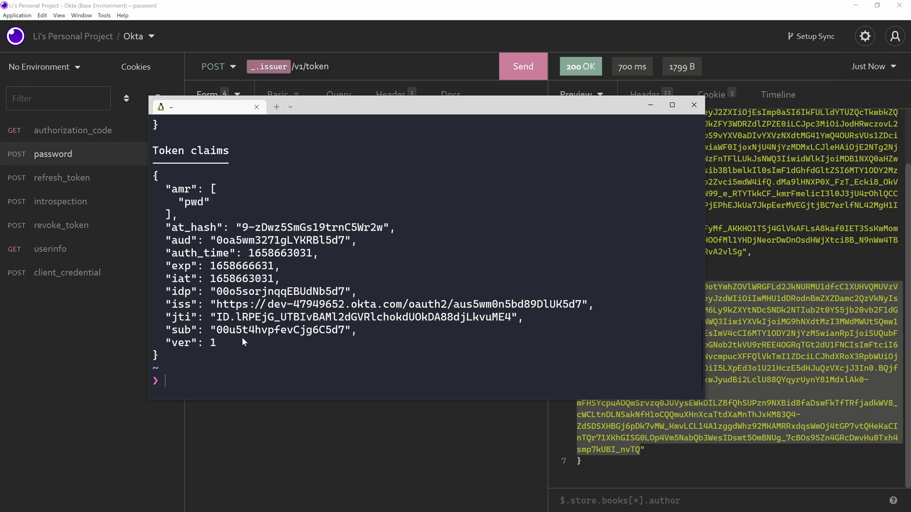
pyautogui.scroll(1, 240, 344)
pyautogui.scroll(5, 235, 353)
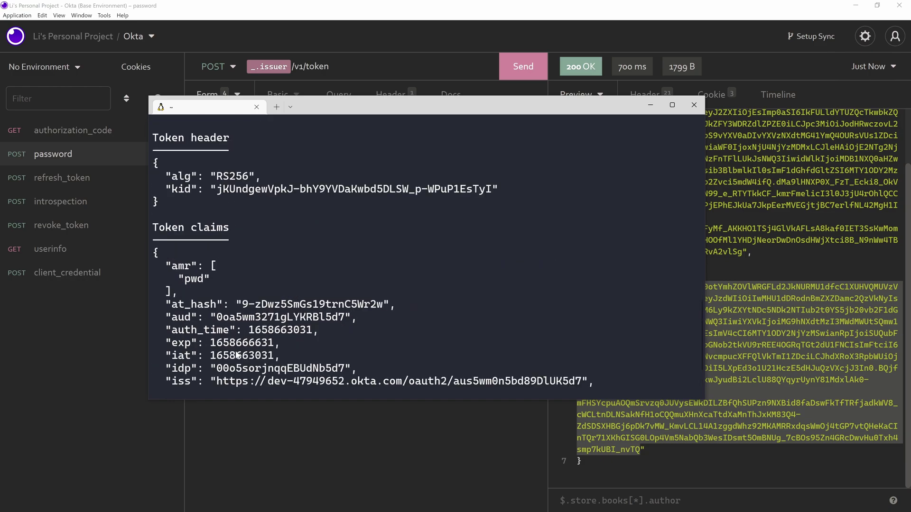
pyautogui.scroll(3, 236, 351)
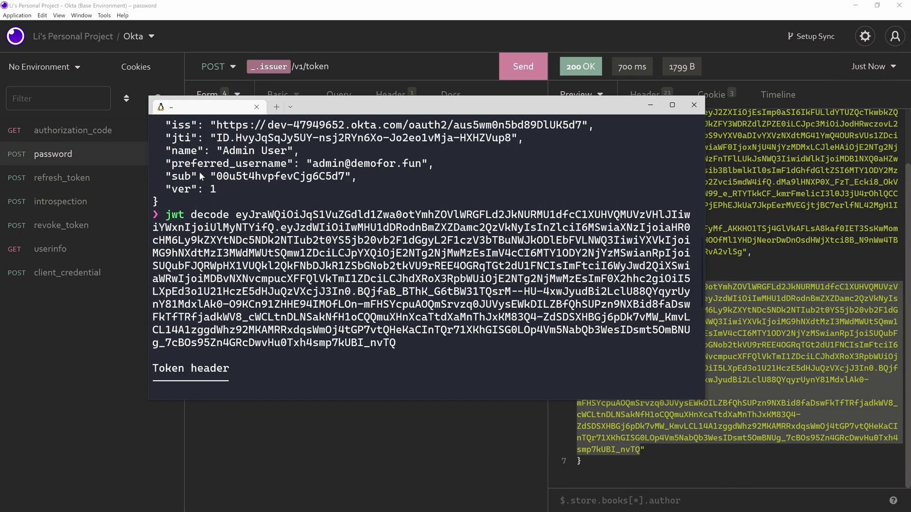
pyautogui.scroll(-9, 334, 225)
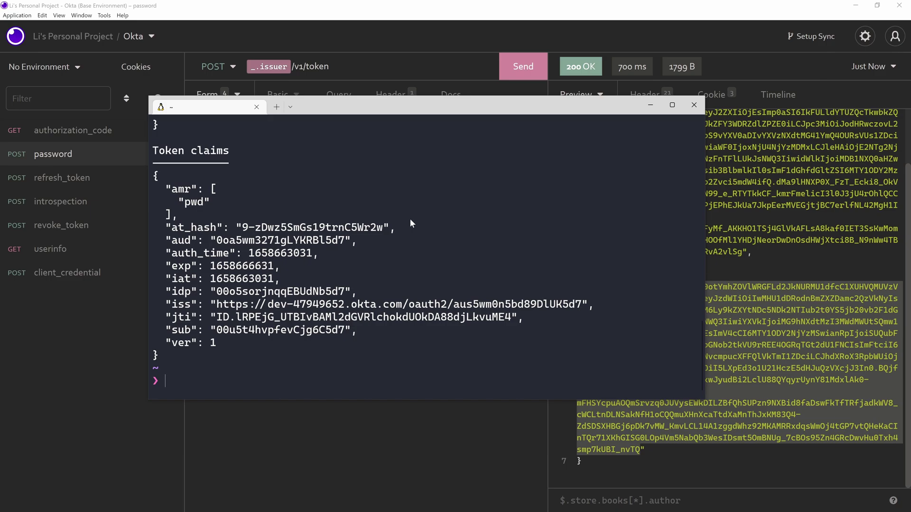
# - Append group to the scope, resend the request, and select the new id_token
pyautogui.hotkey('alt', 'Tab')
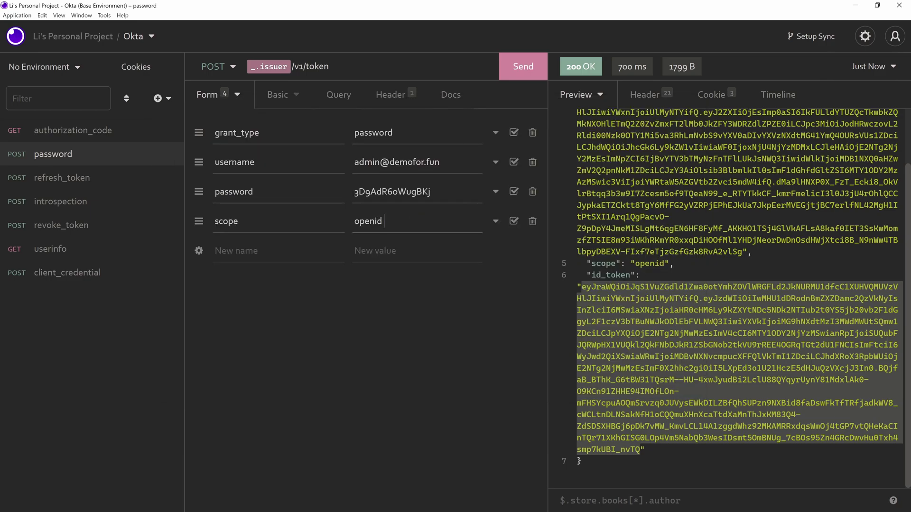
pyautogui.write('group')
pyautogui.click(510, 71)
pyautogui.scroll(-3, 736, 294)
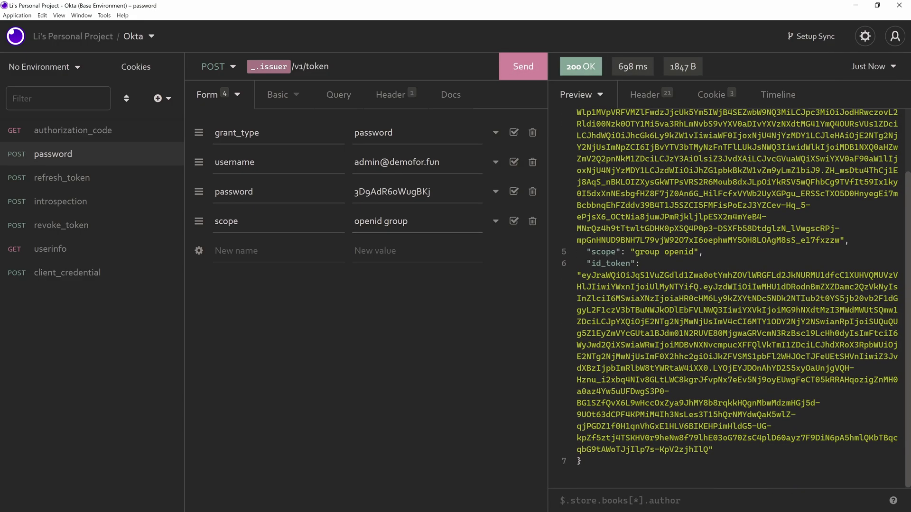
pyautogui.moveTo(581, 275); pyautogui.dragTo(710, 450)
# - Decode the new id_token with jwt decode and highlight its groups claim listing demo-admin
pyautogui.hotkey('alt', 'Tab')
pyautogui.write('jwt decode')
pyautogui.hotkey('ctrl', 'v')
pyautogui.press('Return')
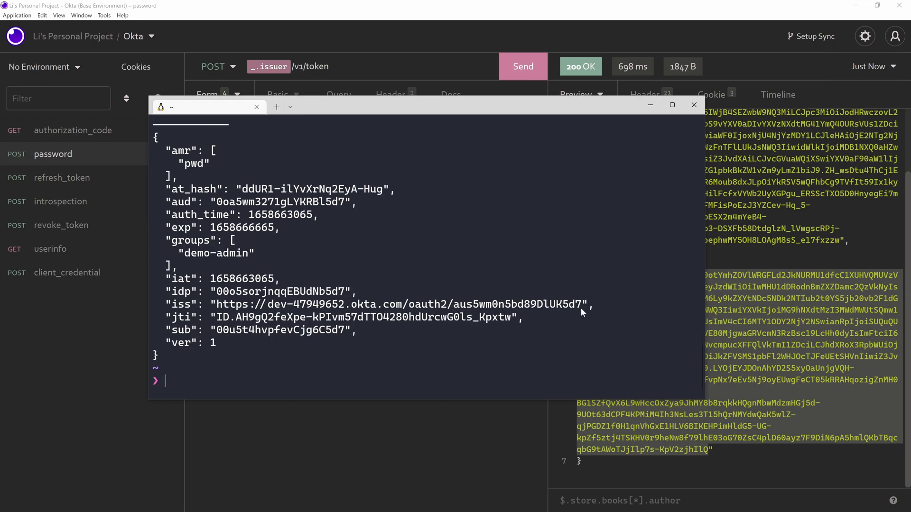
pyautogui.moveTo(190, 271); pyautogui.dragTo(140, 242)
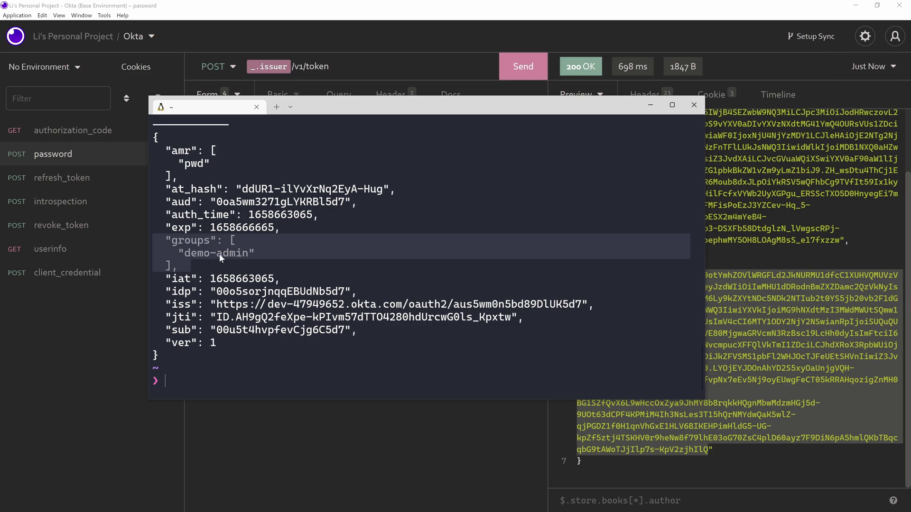
pyautogui.hotkey('alt', 'Tab')
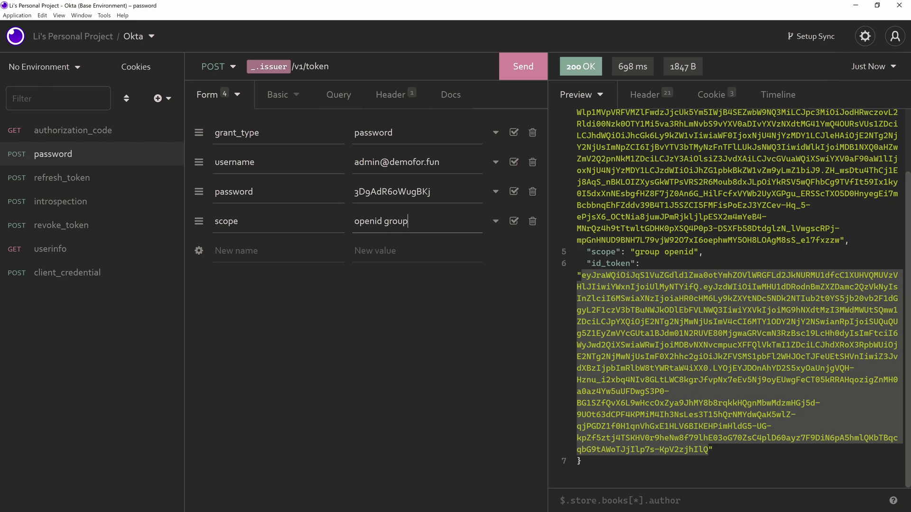
pyautogui.click(392, 221)
# - Copy the password request as curl and run it in the terminal, getting a group openid response
pyautogui.rightClick(107, 157)
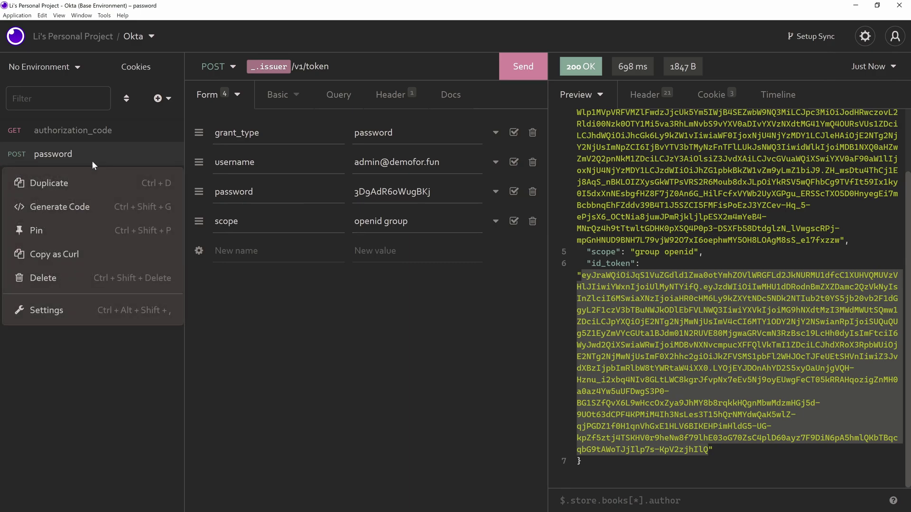
pyautogui.click(70, 257)
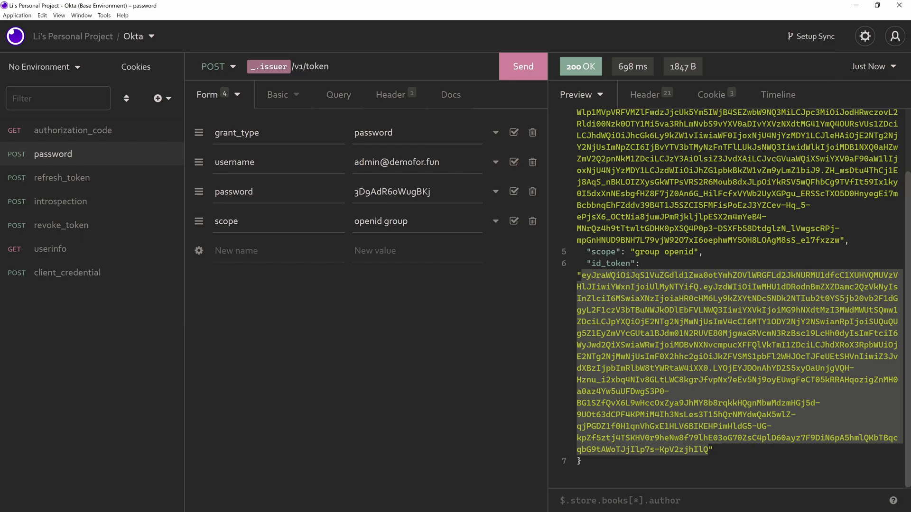
pyautogui.hotkey('alt', 'Tab')
pyautogui.click(500, 223)
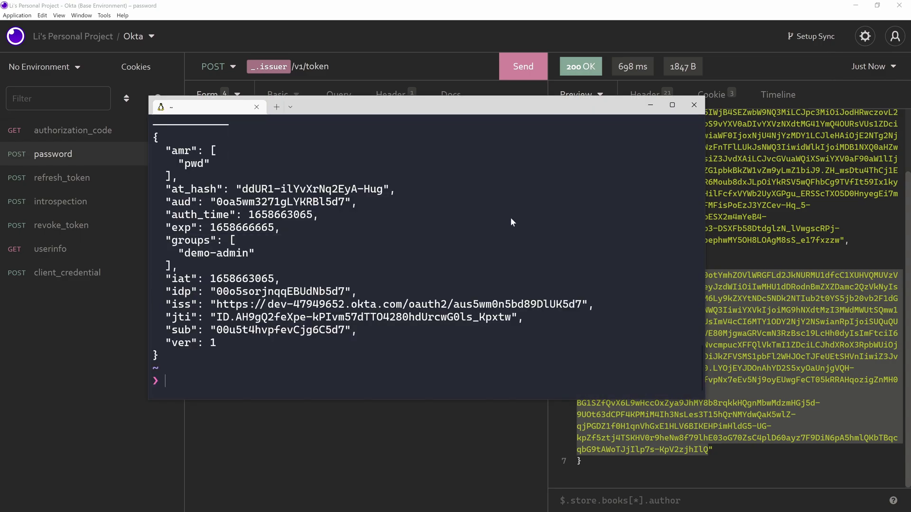
pyautogui.hotkey('ctrl', 'v')
pyautogui.press('Return')
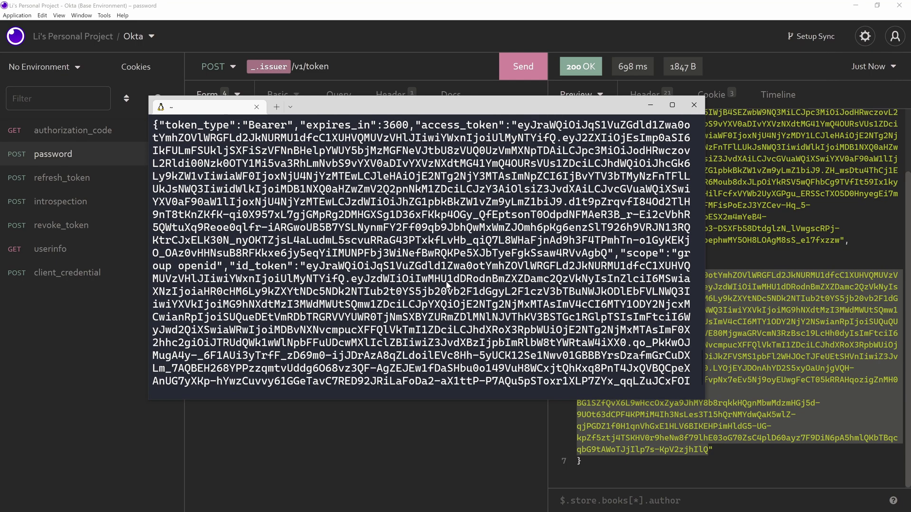
pyautogui.click(81, 354)
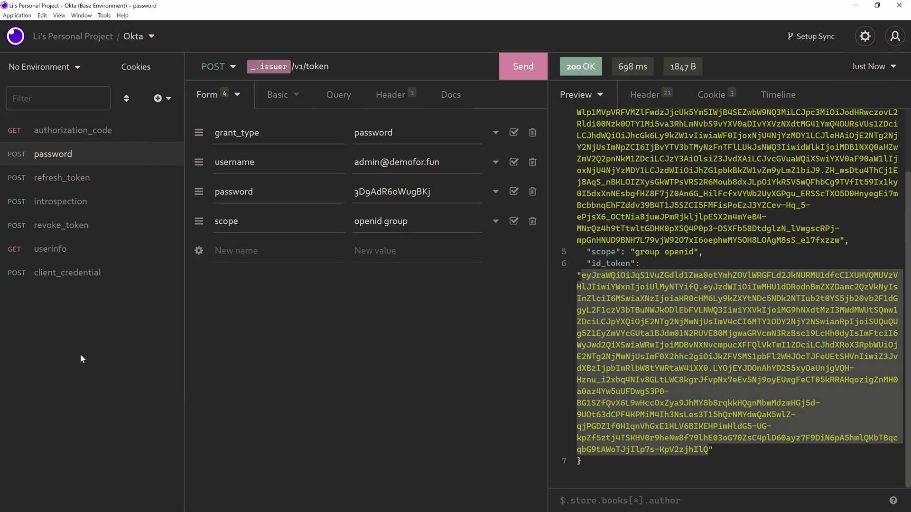
pyautogui.click(78, 129)
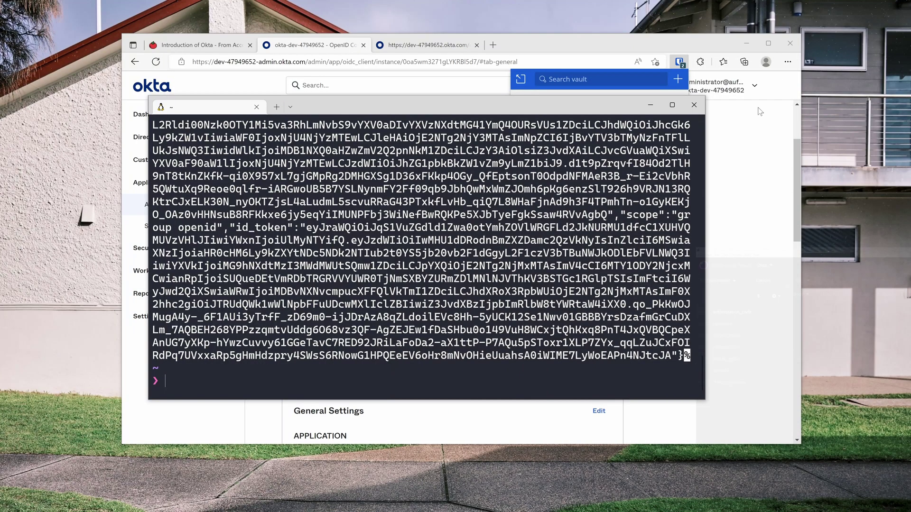
# - Go to the Okta introduction article in Edge and read its Authorization Code section
pyautogui.click(855, 5)
pyautogui.click(183, 43)
pyautogui.click(183, 44)
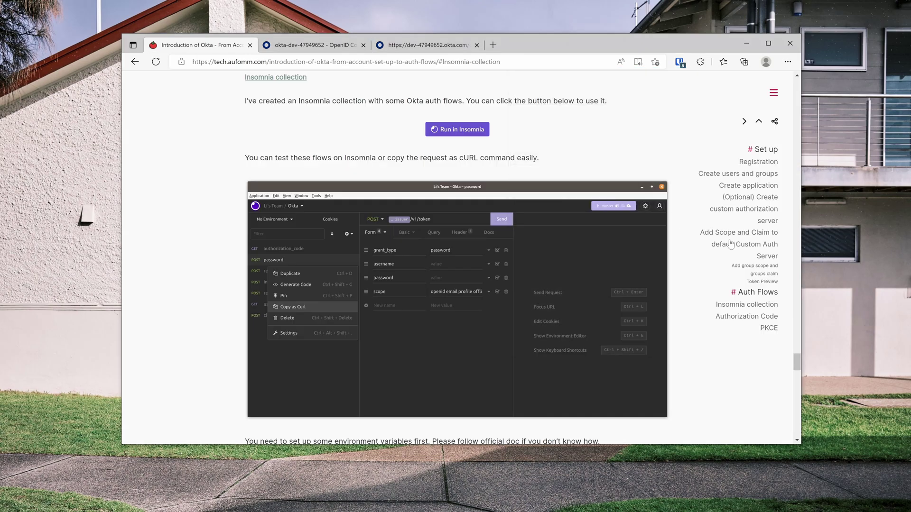
pyautogui.click(753, 318)
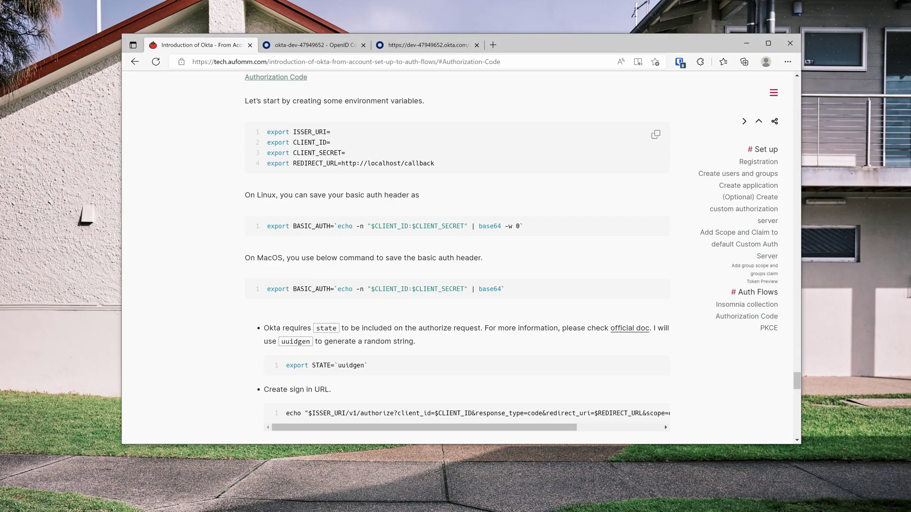
pyautogui.scroll(-6, 493, 272)
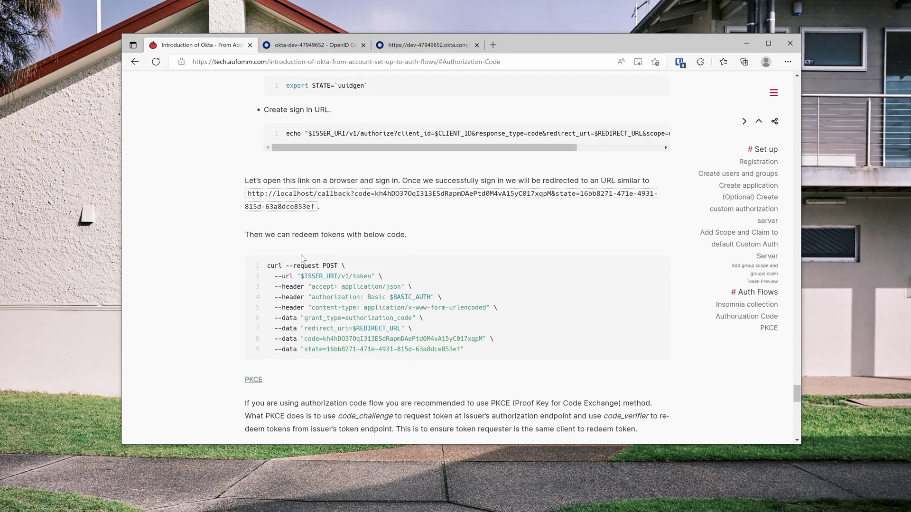
pyautogui.scroll(6, 271, 260)
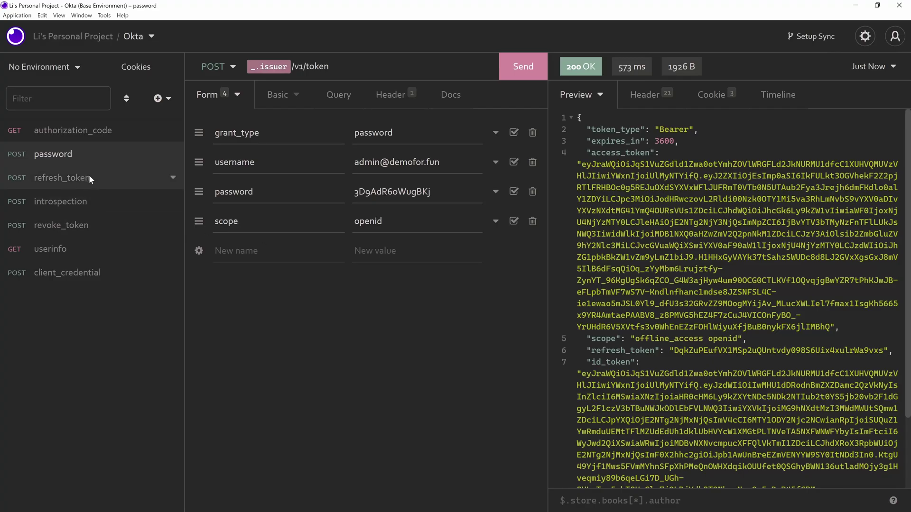
# - Restore the password request's scope to openid email profile offline_access and request tokens
pyautogui.click(55, 171)
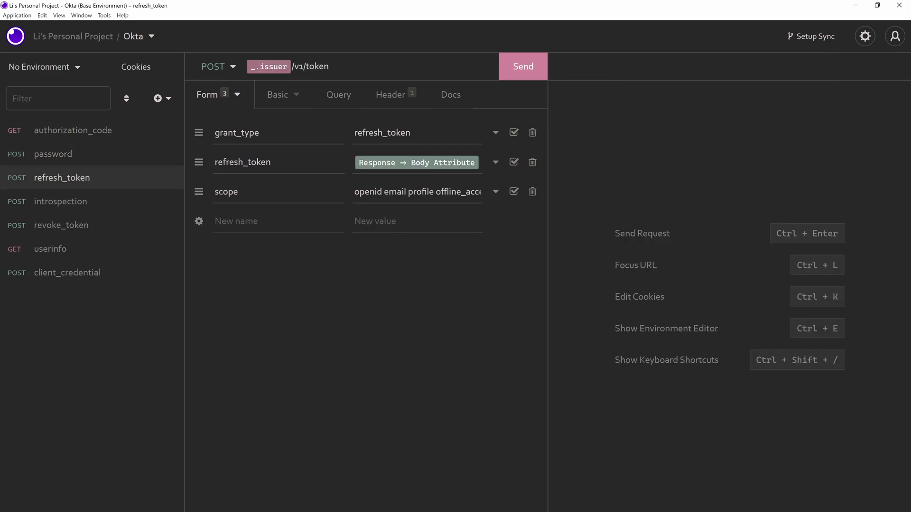
pyautogui.click(369, 194)
pyautogui.click(73, 159)
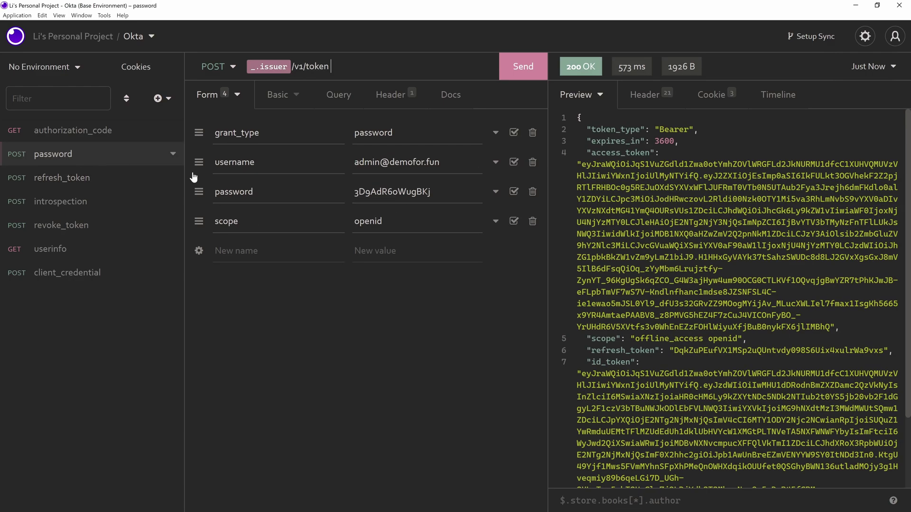
pyautogui.click(417, 221)
pyautogui.hotkey('ctrl', 'v')
pyautogui.click(460, 303)
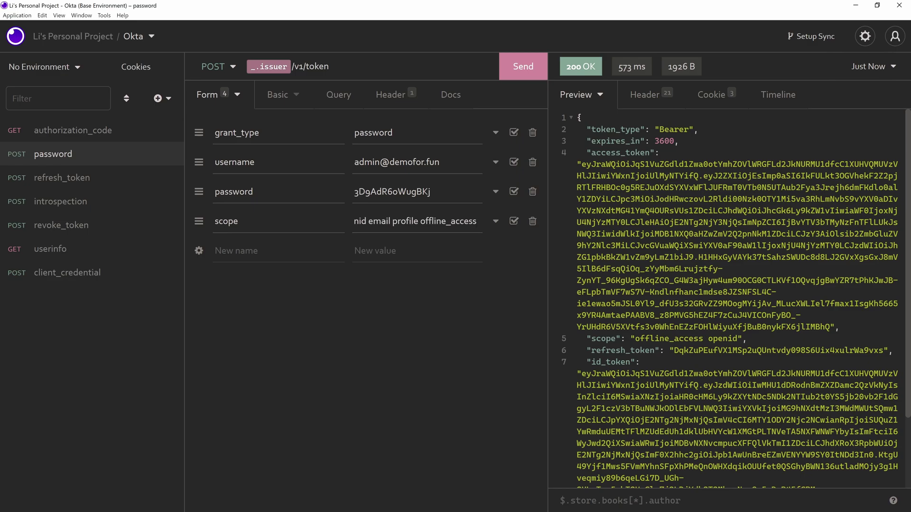
pyautogui.click(524, 71)
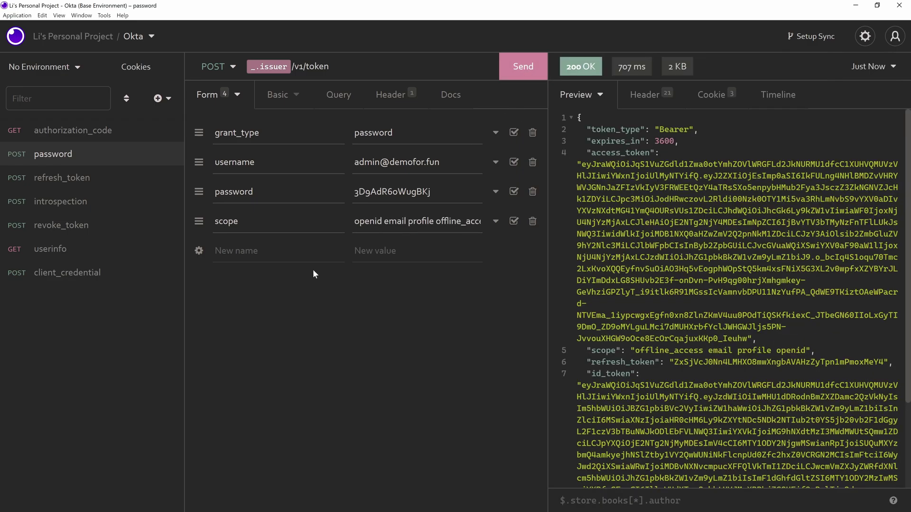
# - Resend the refresh_token request with the full scopes and review its response
pyautogui.click(71, 177)
pyautogui.click(523, 66)
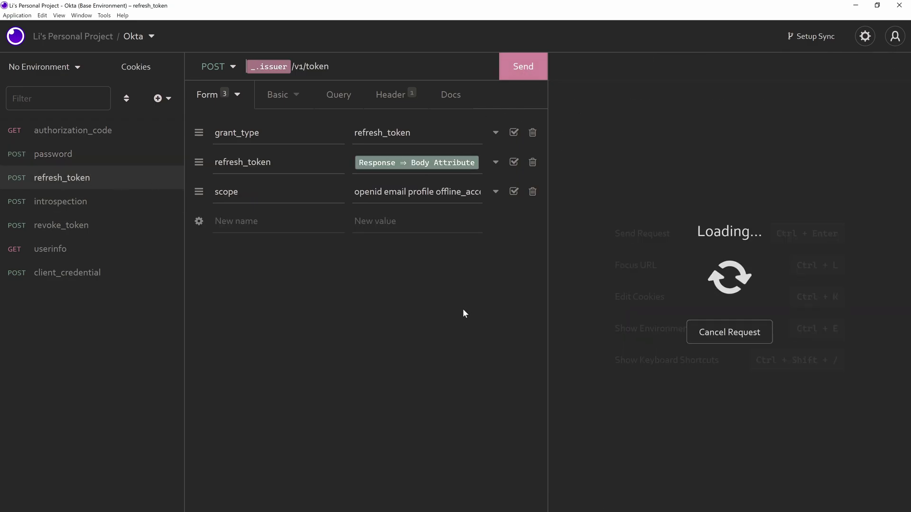
pyautogui.scroll(-3, 735, 285)
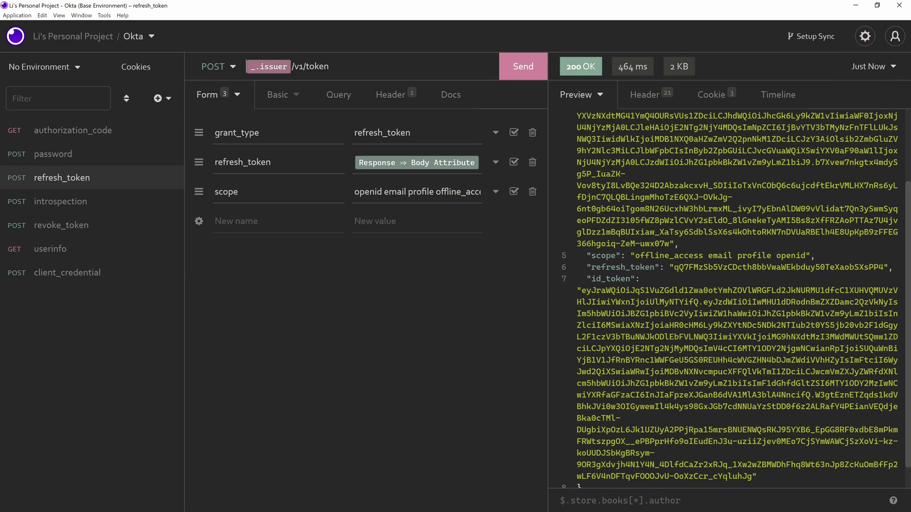
# - Remove profile from the password request's scope and request new tokens
pyautogui.click(25, 155)
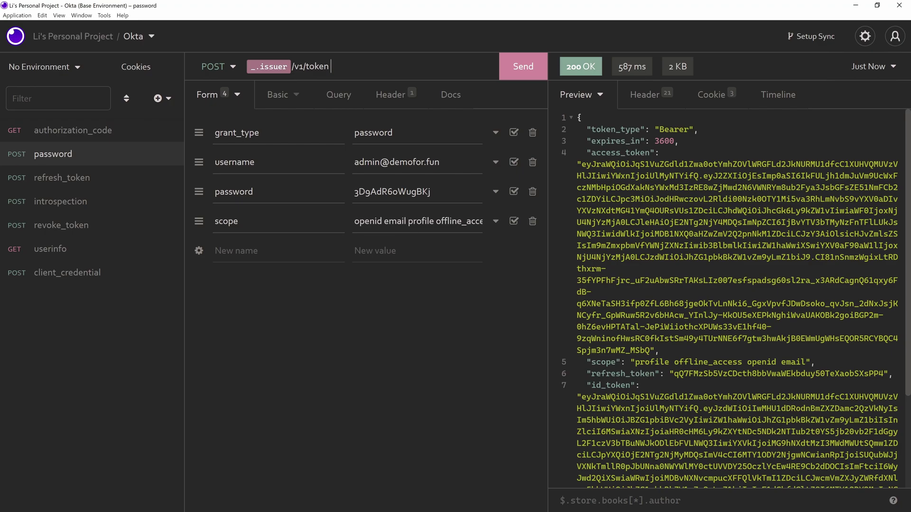
pyautogui.click(392, 221)
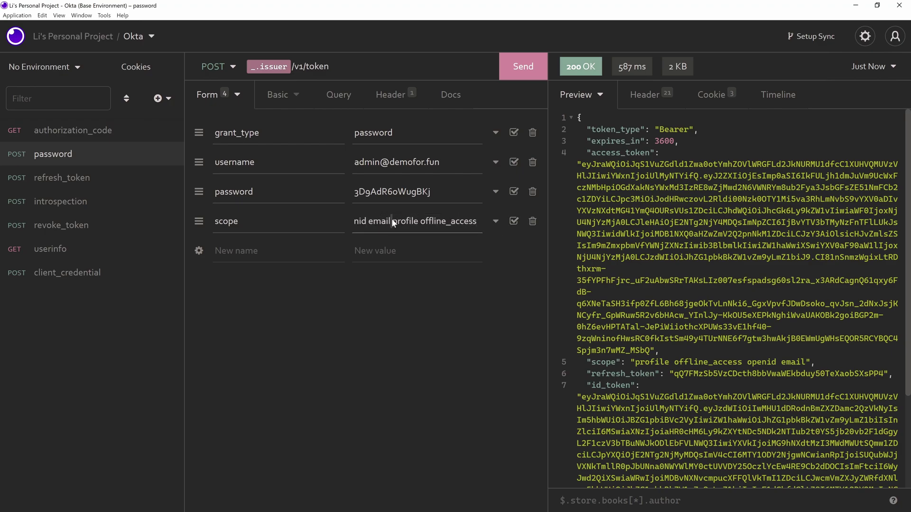
pyautogui.hotkey('ctrl', 'shift', 'Right')
pyautogui.press('BackSpace')
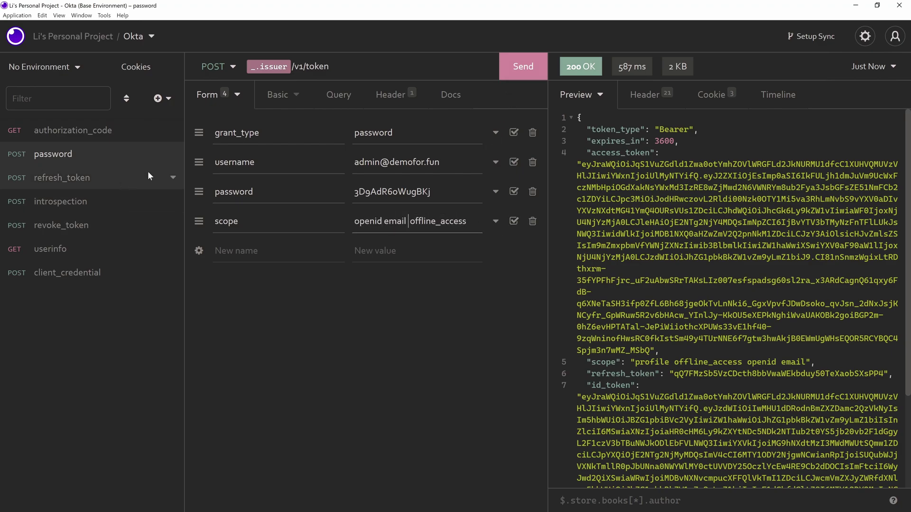
pyautogui.click(521, 78)
# - Resend refresh_token and compare its 400 access_denied error with the password response's scopes
pyautogui.click(57, 178)
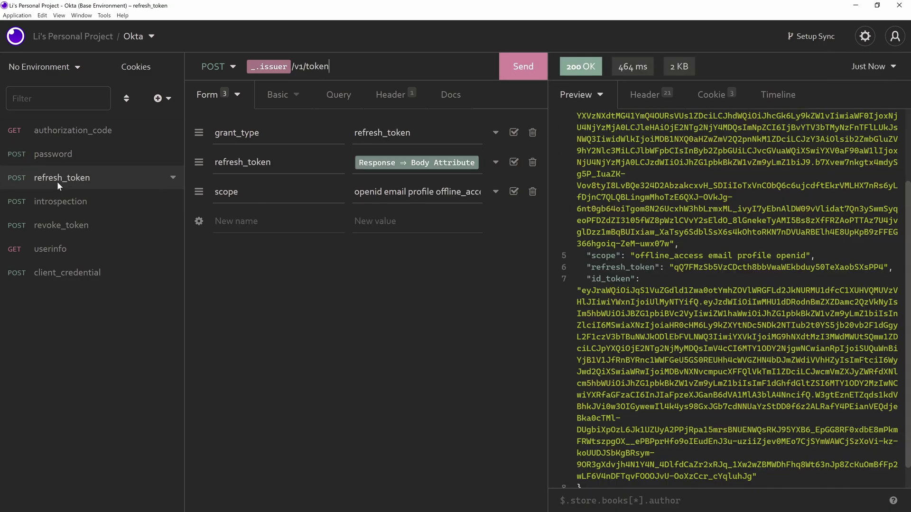
pyautogui.click(523, 67)
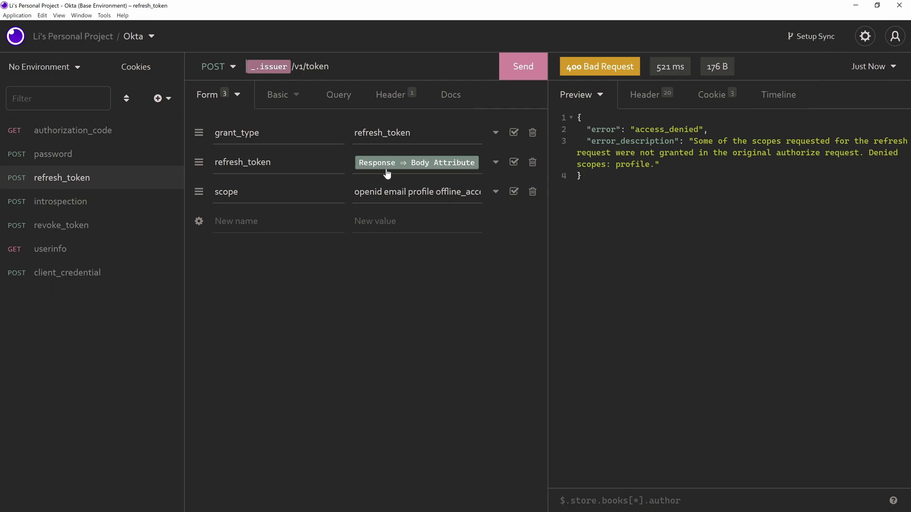
pyautogui.click(85, 155)
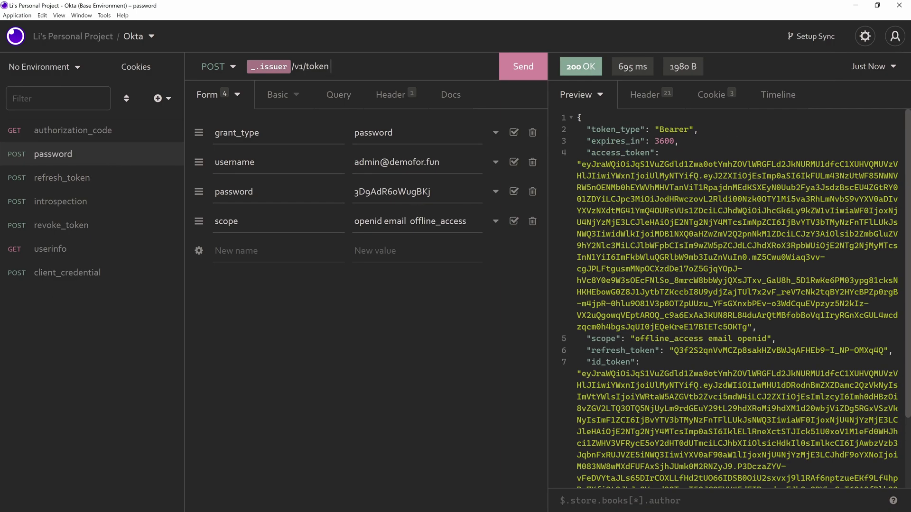
pyautogui.click(50, 178)
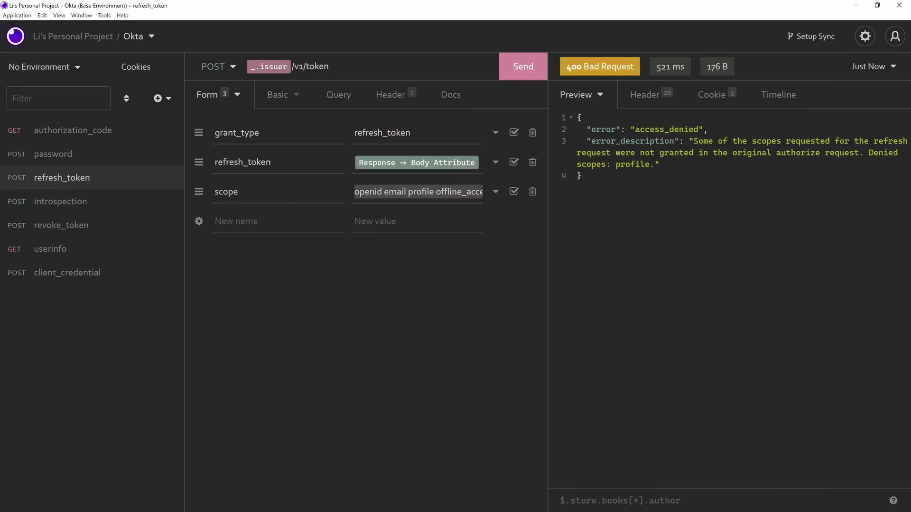
pyautogui.click(81, 161)
pyautogui.click(98, 183)
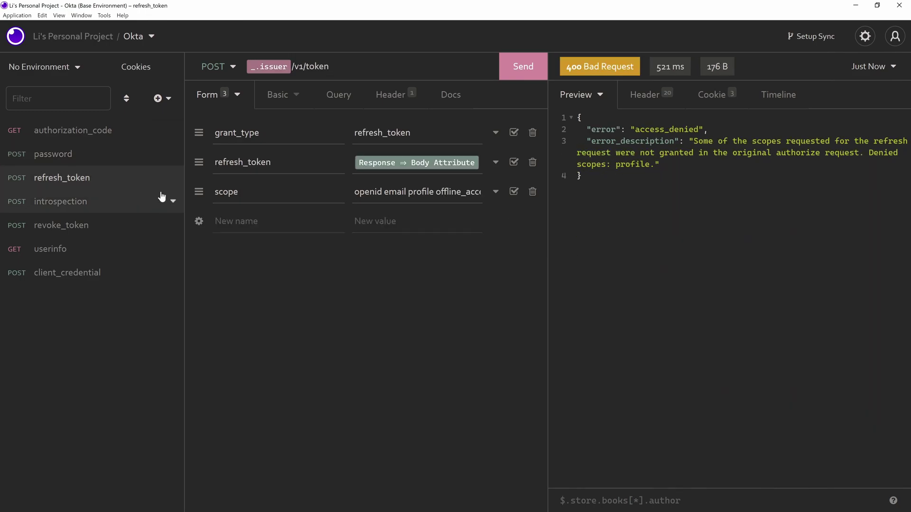
# - Send the introspection request to confirm the access token is active, then view revoke_token
pyautogui.click(99, 207)
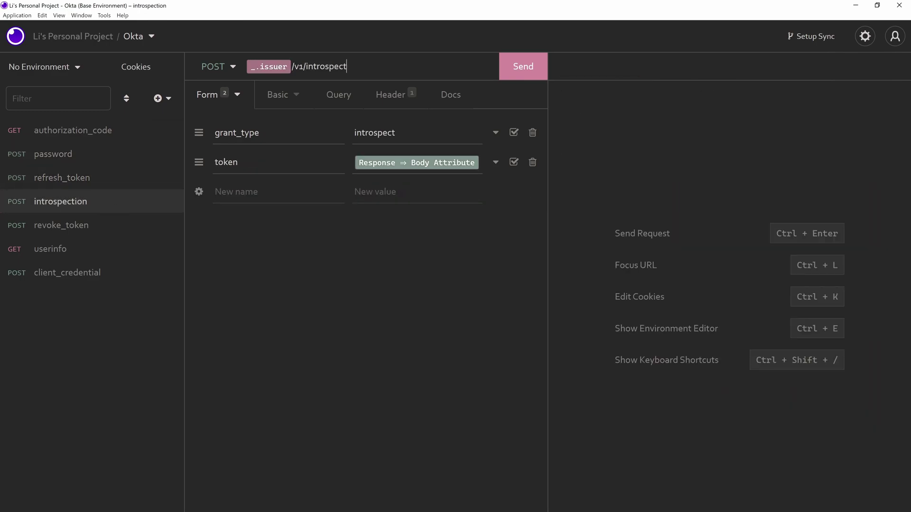
pyautogui.click(517, 69)
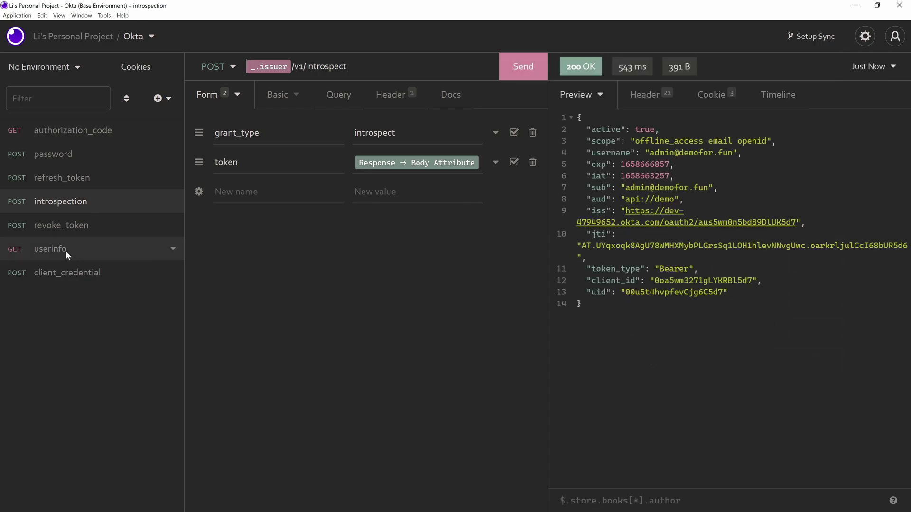
pyautogui.click(117, 228)
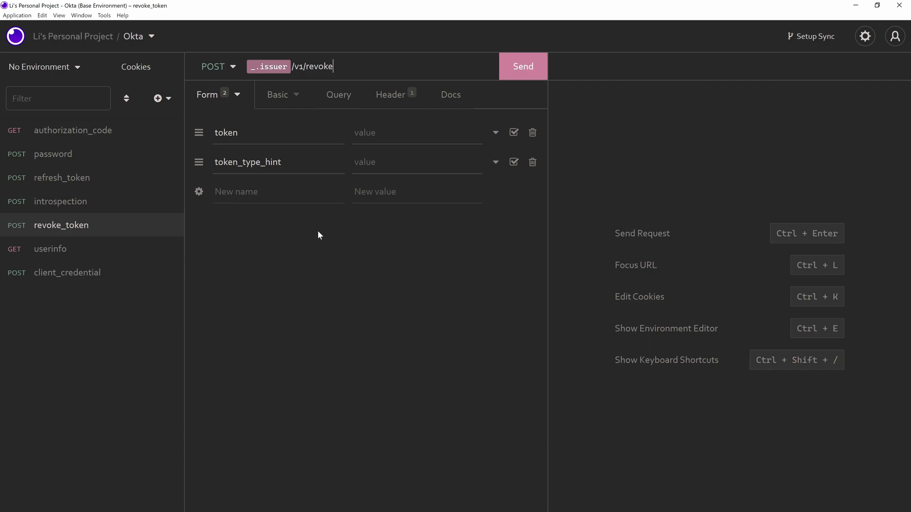
pyautogui.click(103, 225)
# - Check userinfo's Bearer token reference, send it for a 200 OK, then bring up client_credential
pyautogui.click(73, 251)
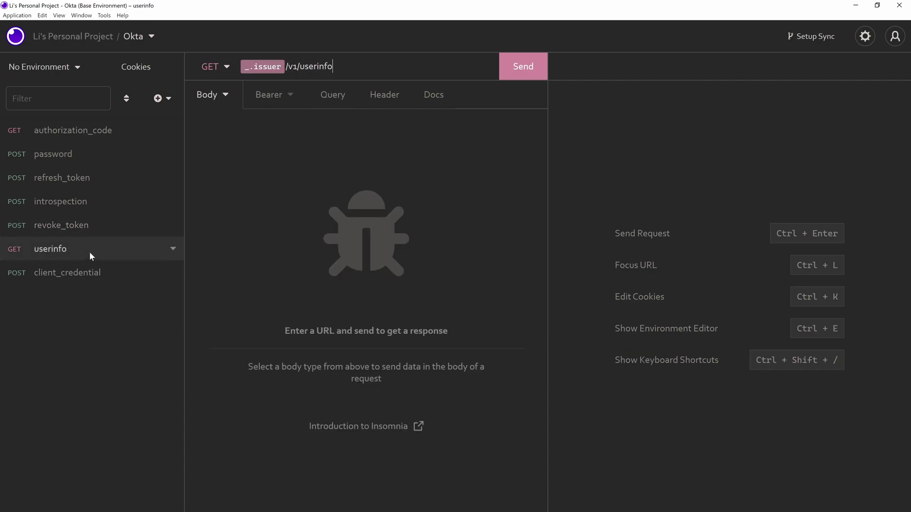
pyautogui.click(280, 92)
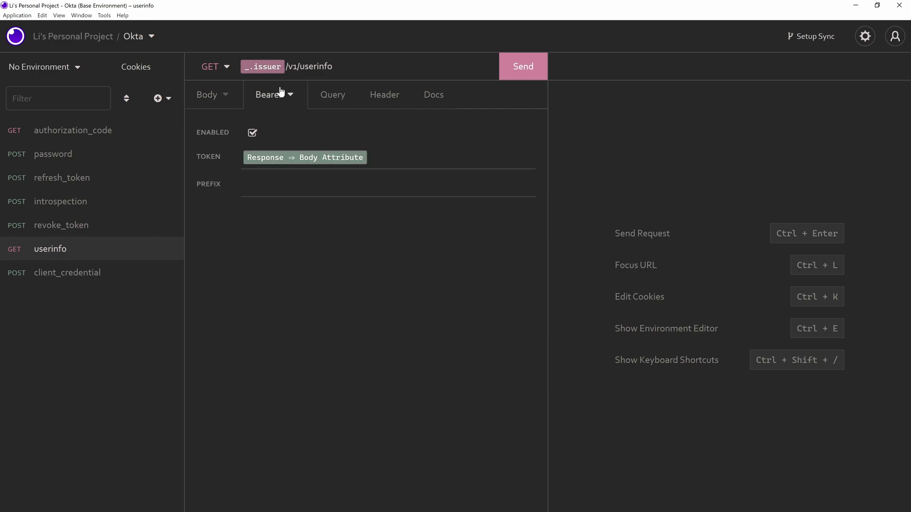
pyautogui.click(286, 158)
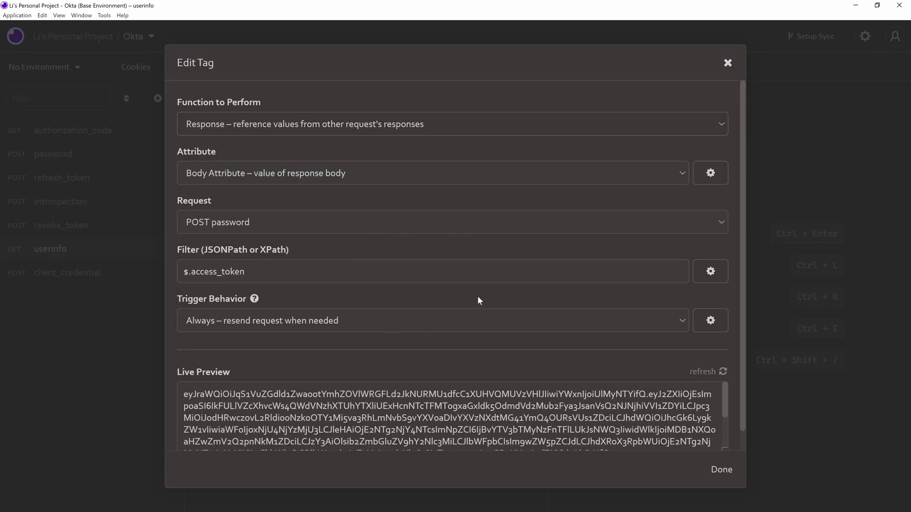
pyautogui.press('Escape')
pyautogui.click(521, 69)
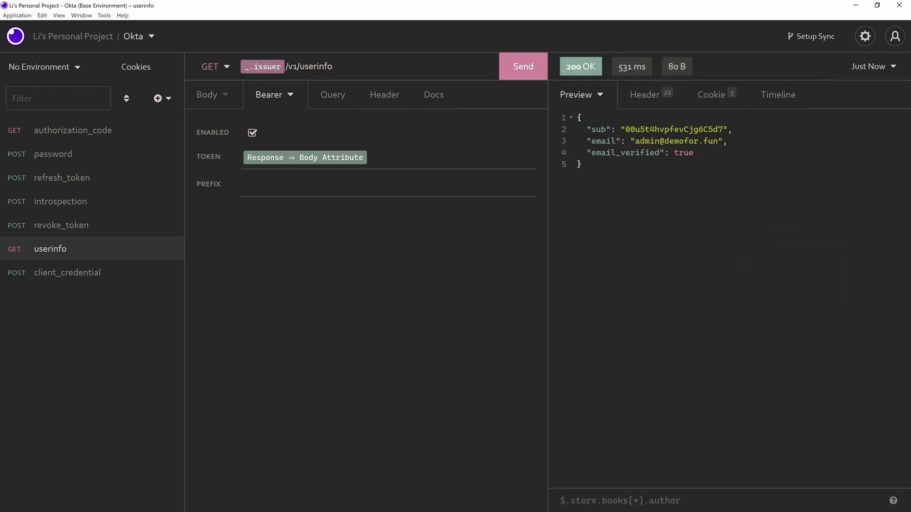
pyautogui.click(119, 278)
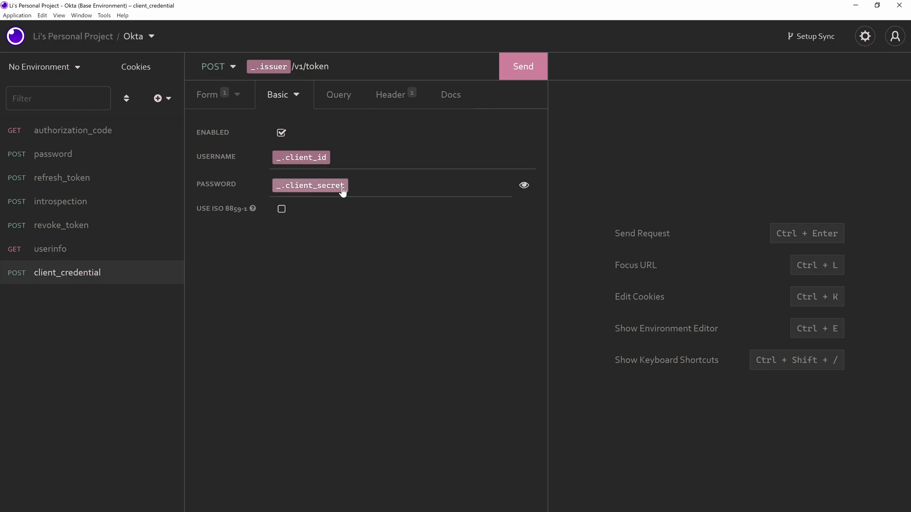
# - Create an app integration with OIDC - OpenID Connect and Web Application, reaching the My Web App form
pyautogui.click(856, 10)
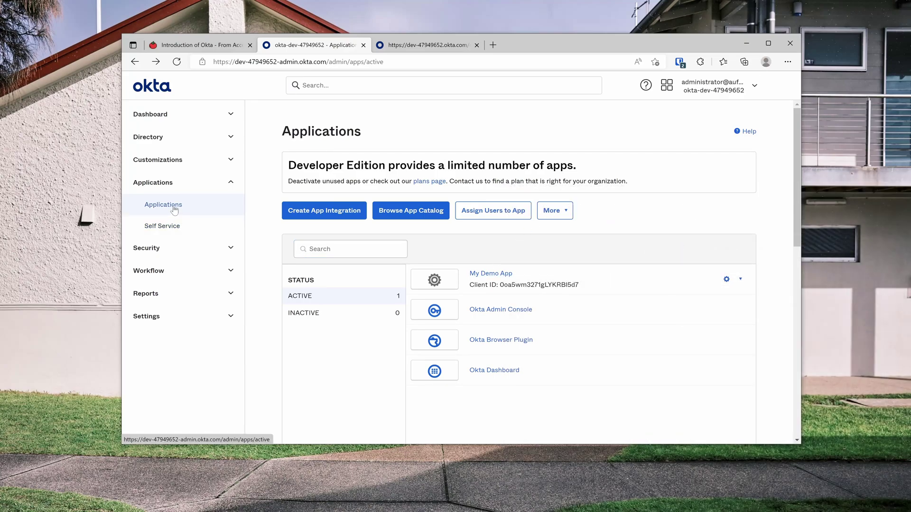
pyautogui.click(291, 210)
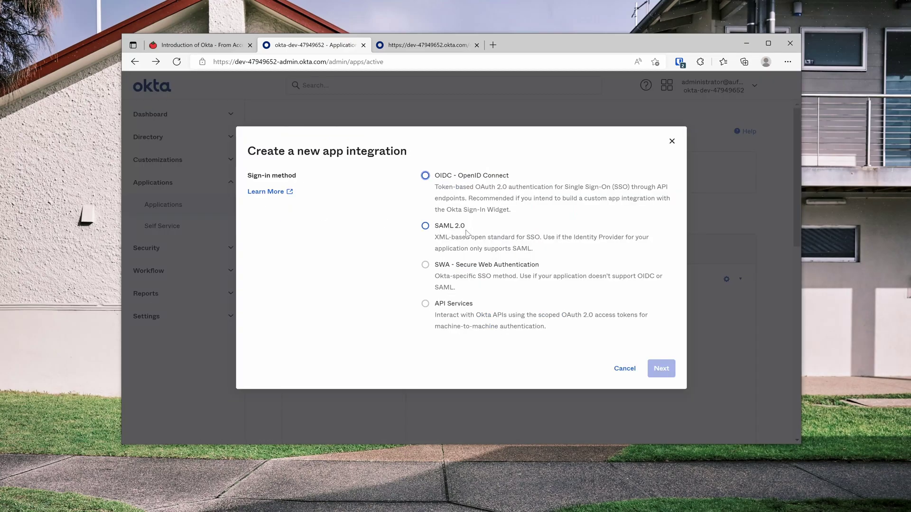
pyautogui.click(468, 178)
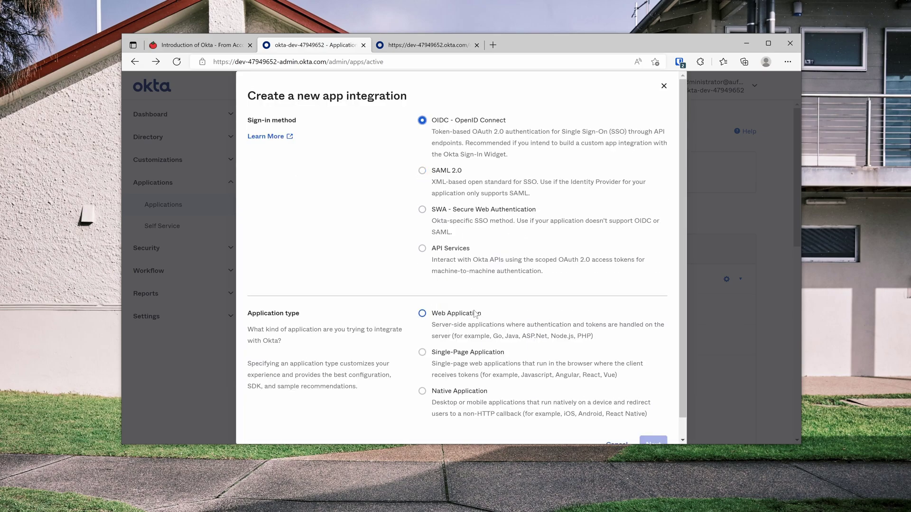
pyautogui.click(494, 311)
pyautogui.scroll(-1, 493, 313)
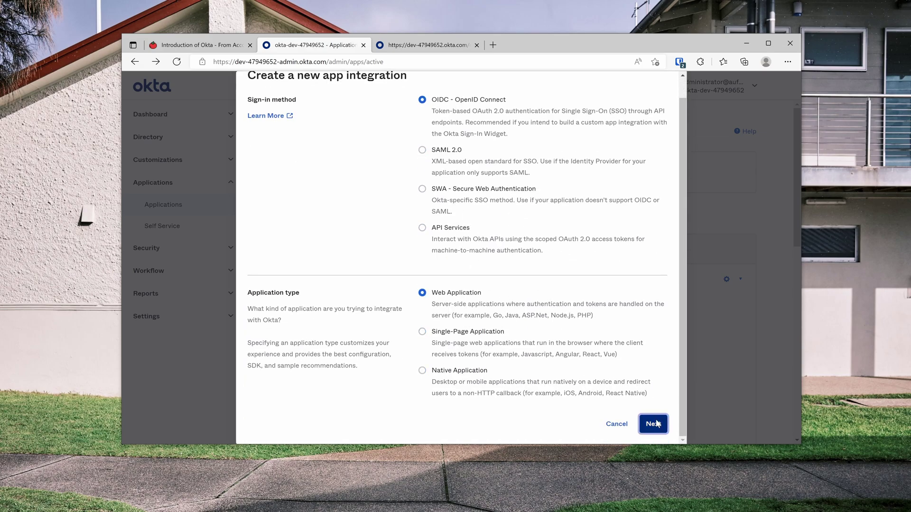
pyautogui.click(653, 421)
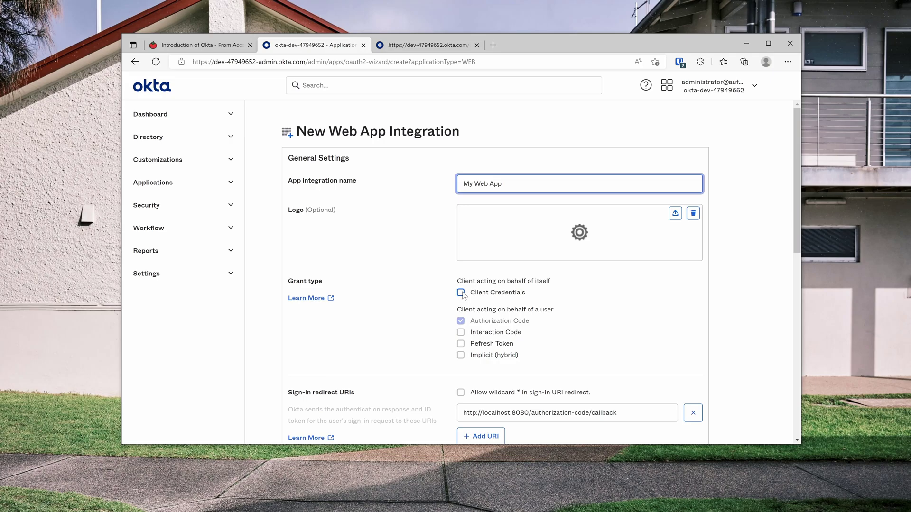
pyautogui.click(662, 293)
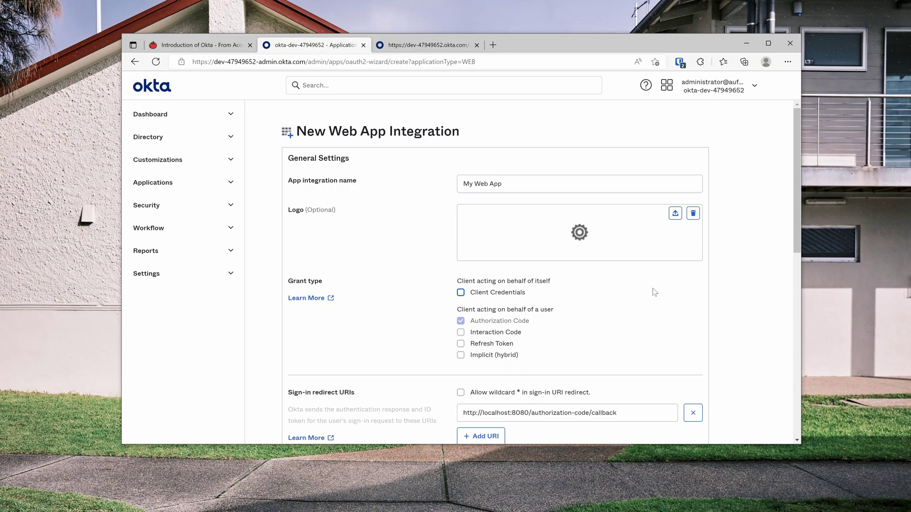
pyautogui.click(654, 292)
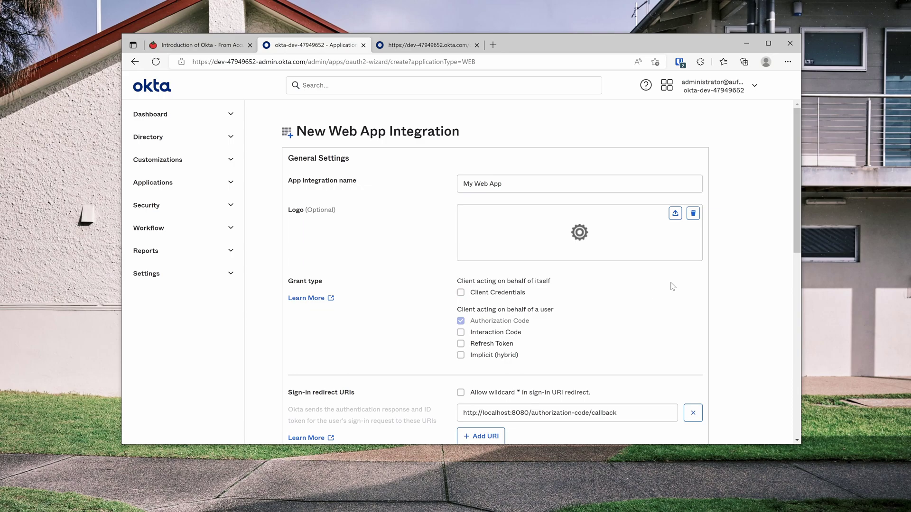